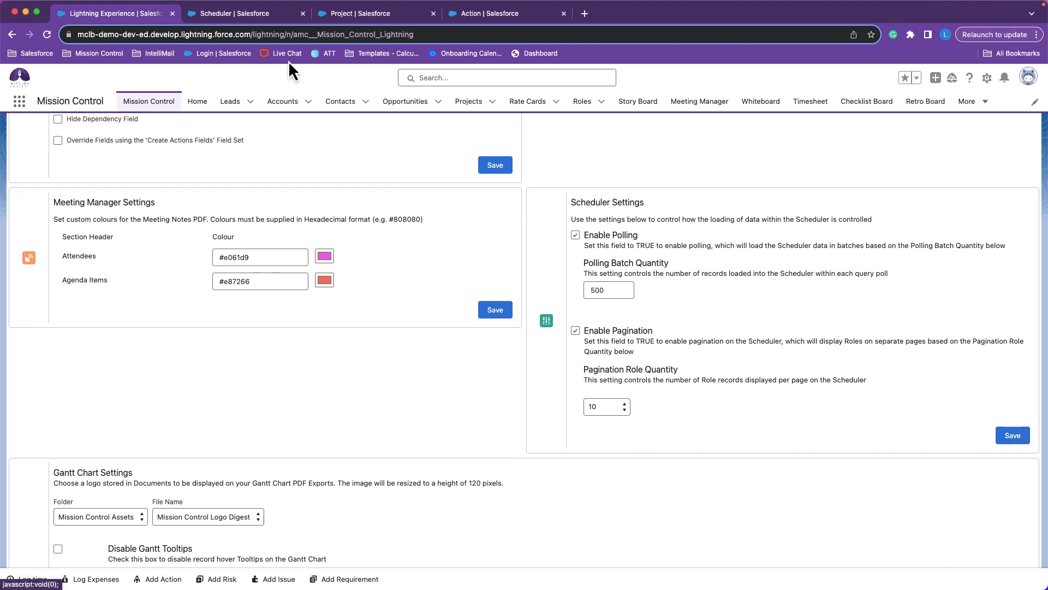
View the console's Management Pad and open the Aprika: Website Development project starting 10/25/2023 from the Projects list.
{"action": "scroll", "coordinate": [217, 191], "scroll_direction": "up", "scroll_amount": 15}
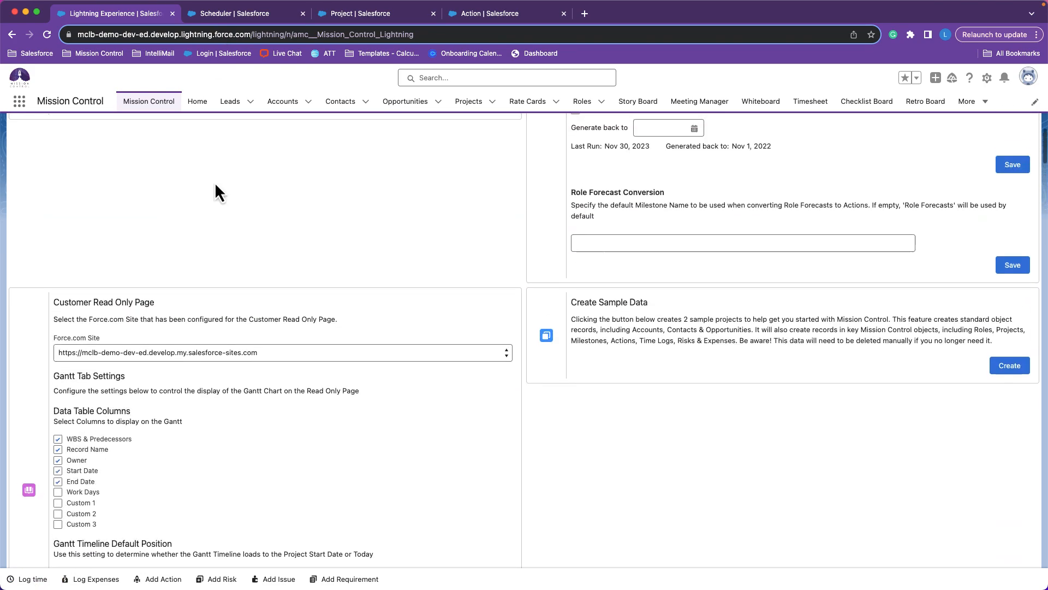
{"action": "left_click", "coordinate": [154, 182]}
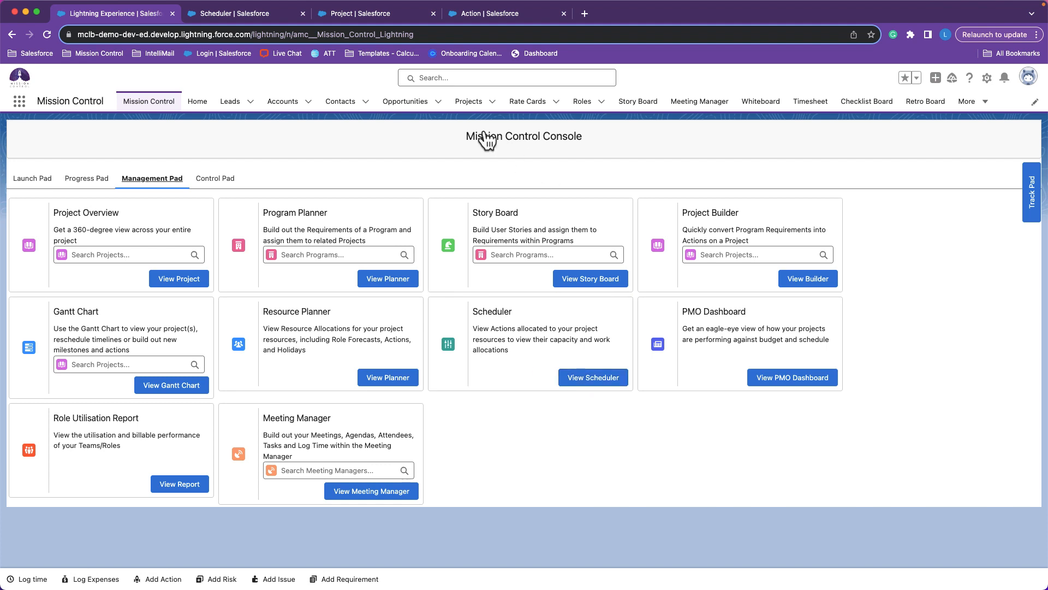
{"action": "left_click", "coordinate": [470, 103]}
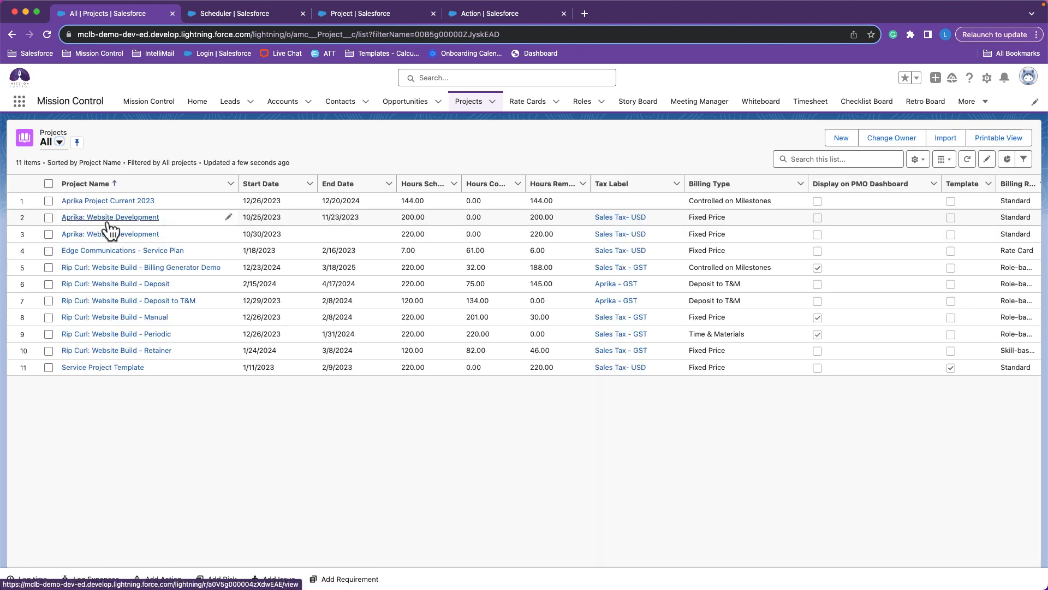
{"action": "left_click", "coordinate": [109, 218]}
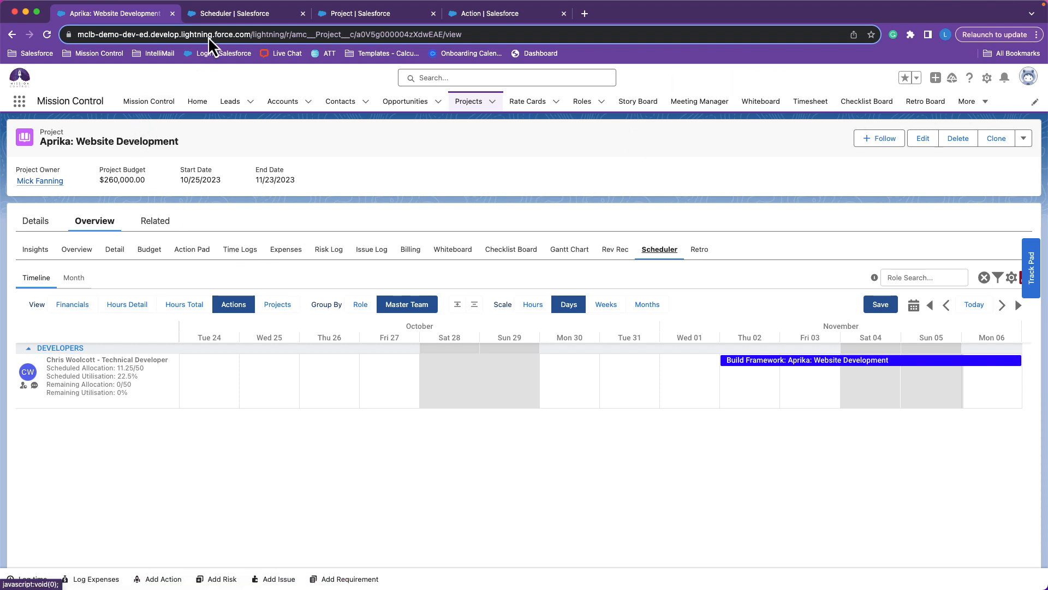
Switch to the standalone Scheduler page covering all projects.
{"action": "left_click", "coordinate": [238, 14]}
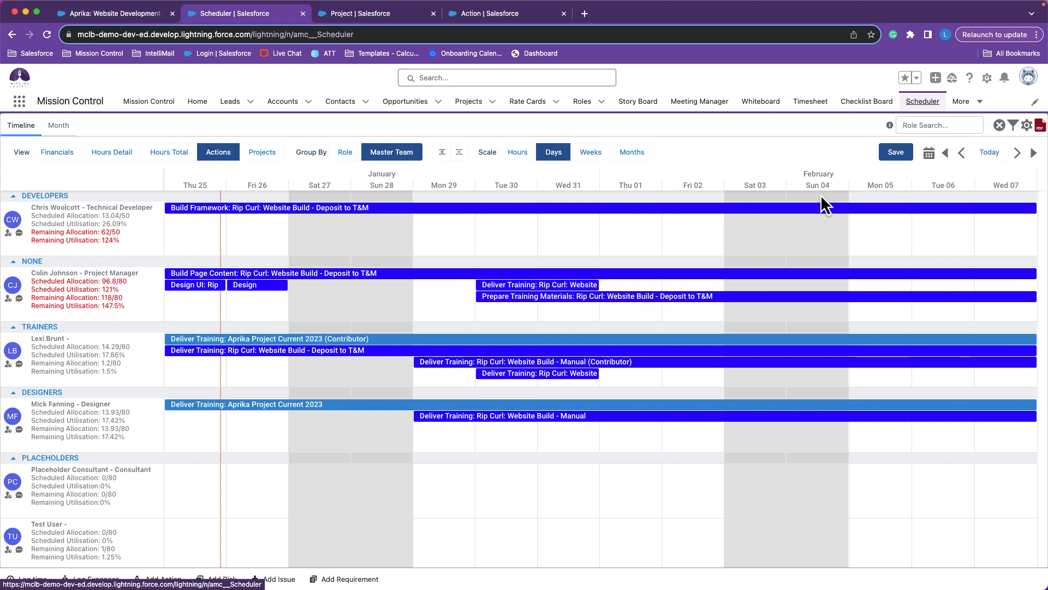
{"action": "left_click", "coordinate": [920, 111]}
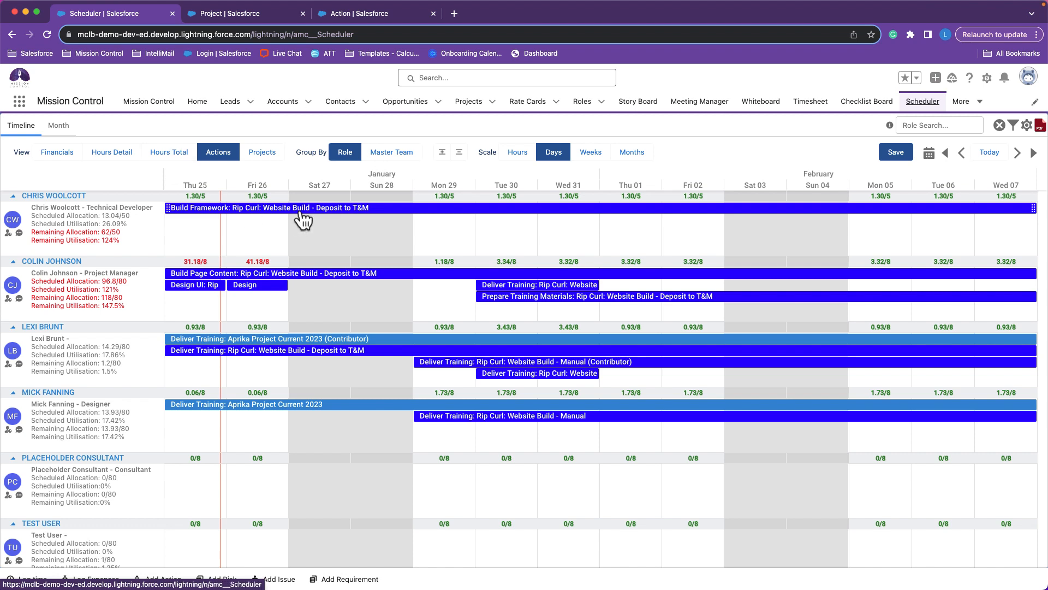
Search the Scheduler's roles by a team member's first name and clear the search to list all roles again.
{"action": "left_click", "coordinate": [918, 125]}
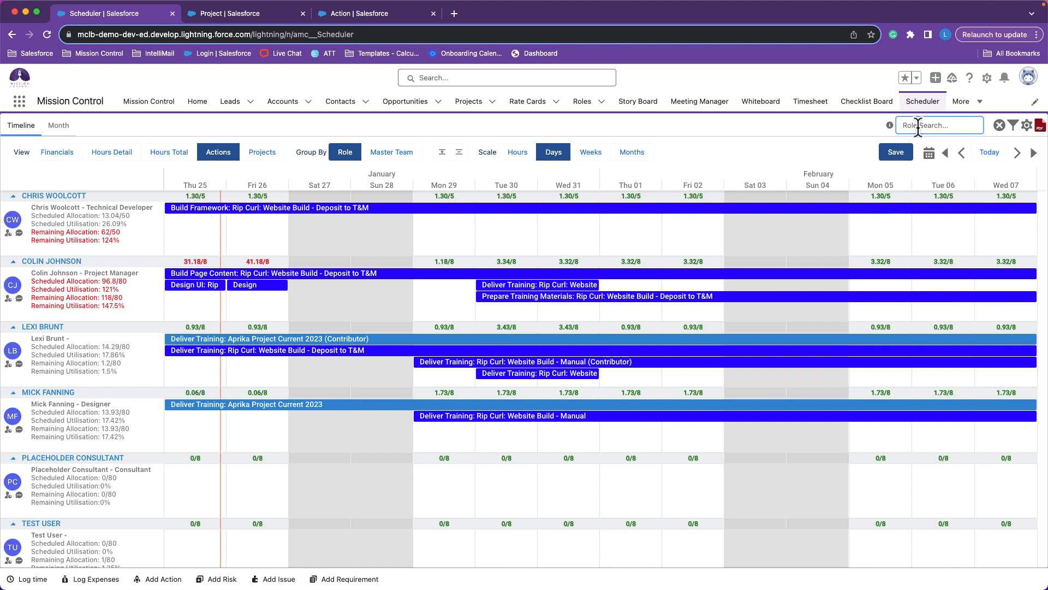
{"action": "type", "text": "lexi"}
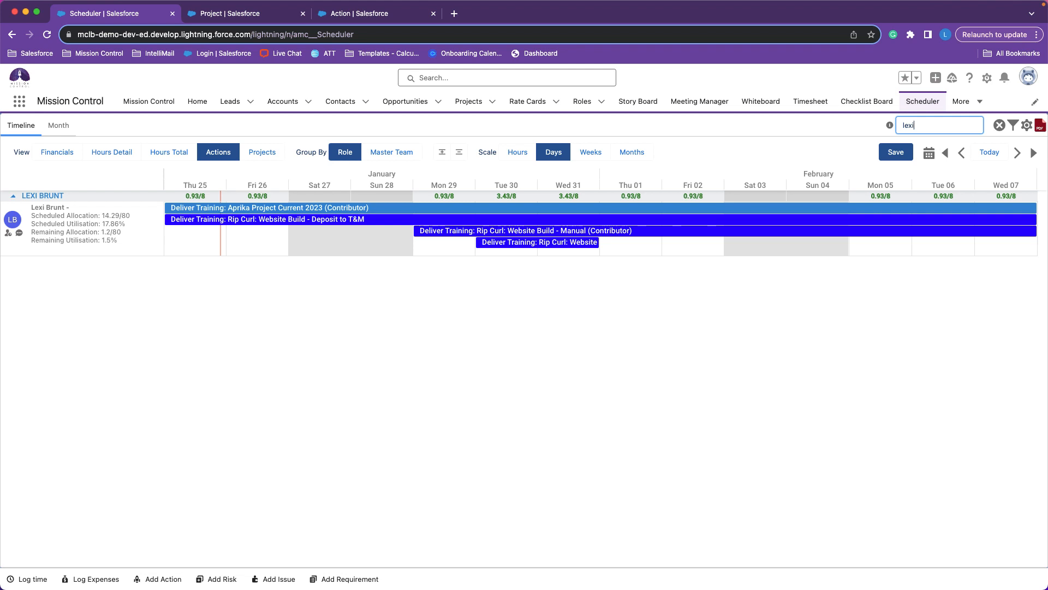
{"action": "key", "text": "BackSpace"}
{"action": "key", "text": "BackSpace"}
{"action": "key", "text": "BackSpace"}
{"action": "key", "text": "BackSpace"}
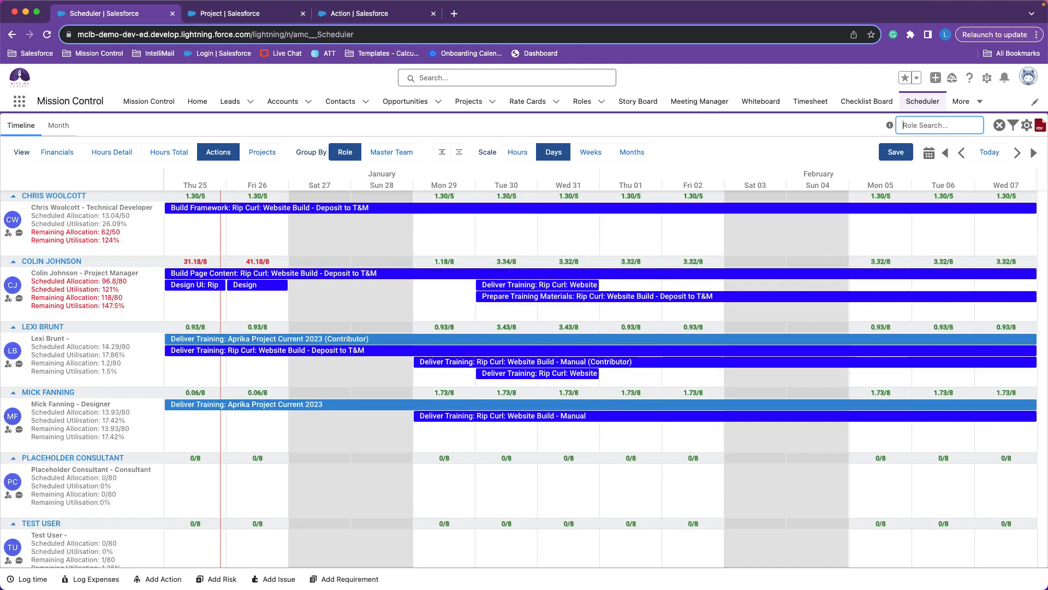
Open the Scheduler's filters, look at the Roles options, and set Teams to Developers.
{"action": "left_click", "coordinate": [1013, 125]}
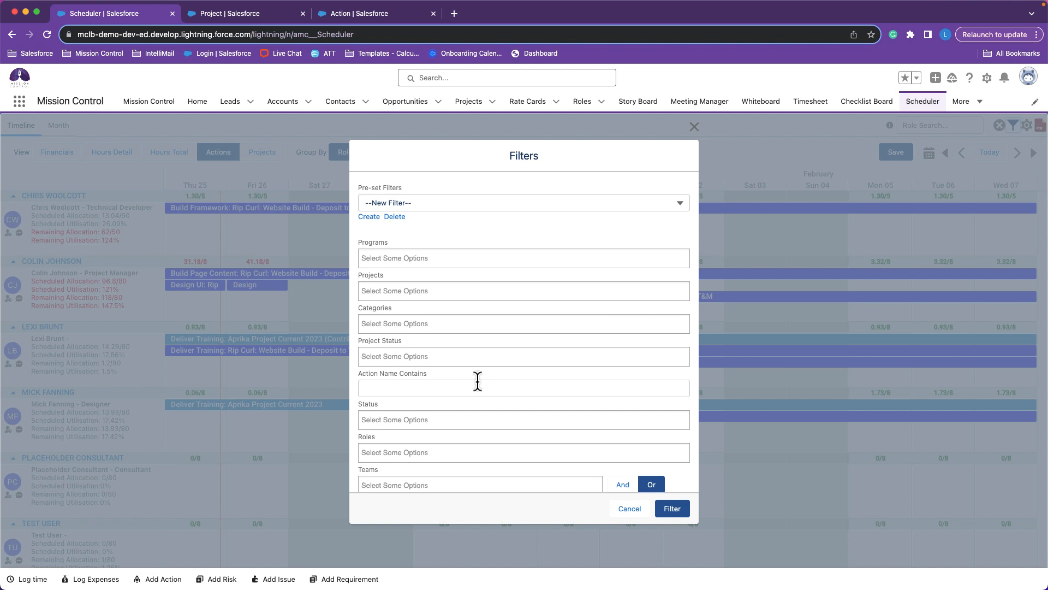
{"action": "scroll", "coordinate": [478, 380], "scroll_direction": "down", "scroll_amount": 1}
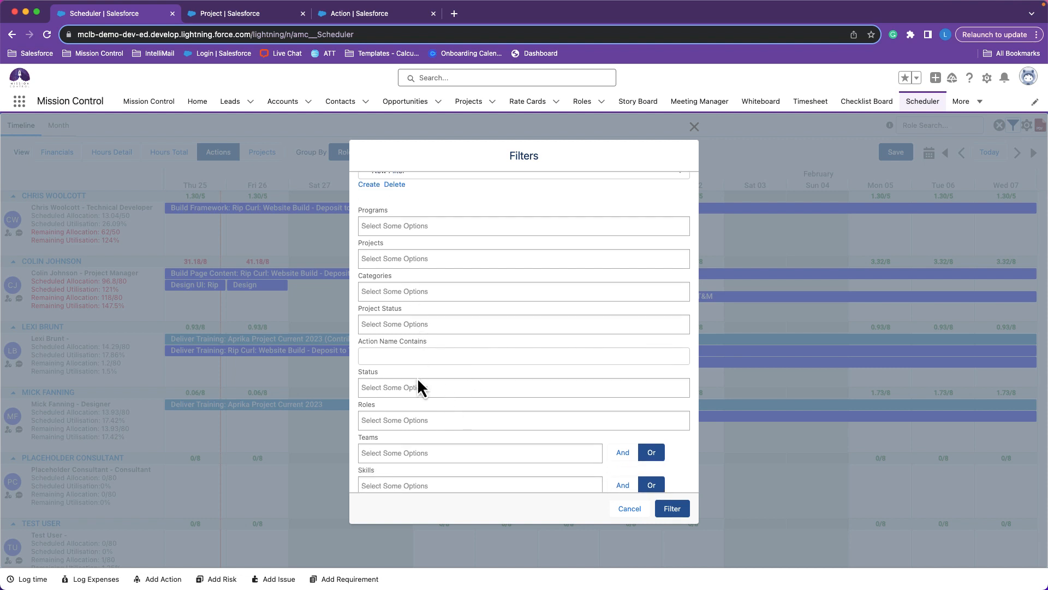
{"action": "left_click", "coordinate": [403, 418]}
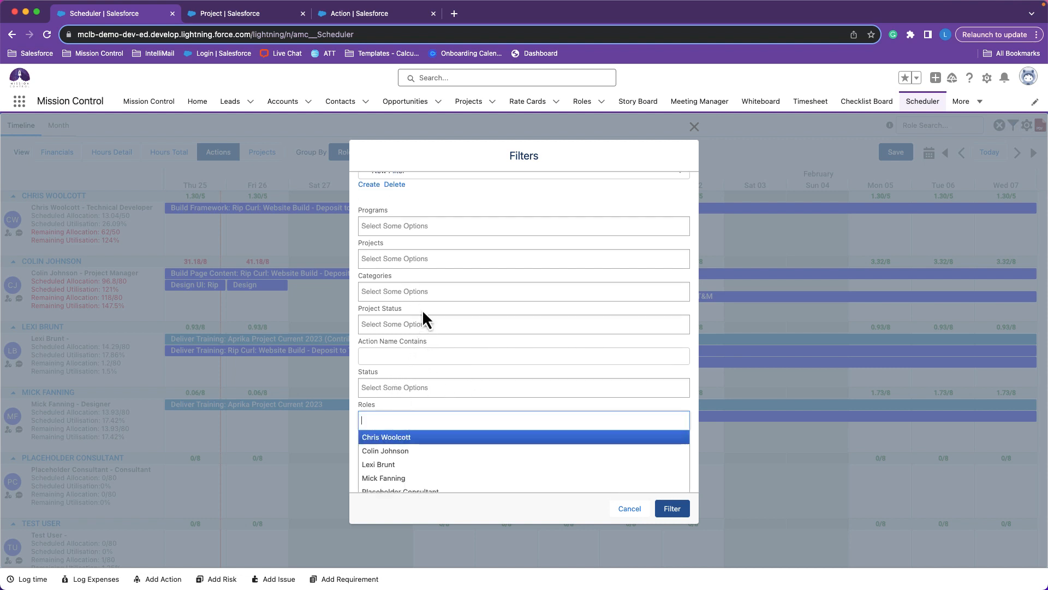
{"action": "scroll", "coordinate": [458, 281], "scroll_direction": "down", "scroll_amount": 1}
{"action": "left_click", "coordinate": [460, 317]}
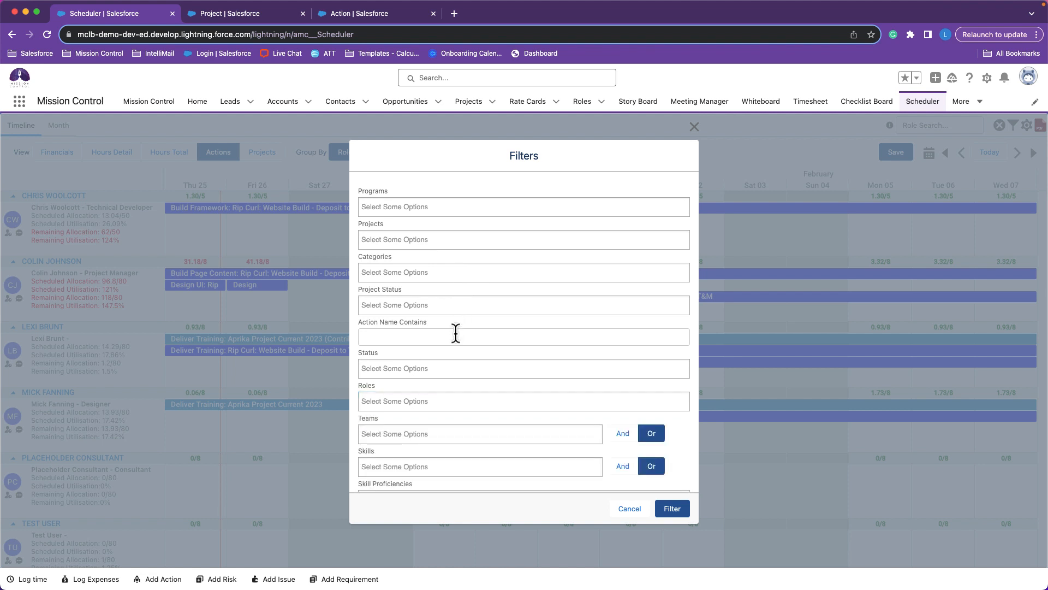
{"action": "left_click", "coordinate": [402, 436]}
{"action": "left_click", "coordinate": [403, 479]}
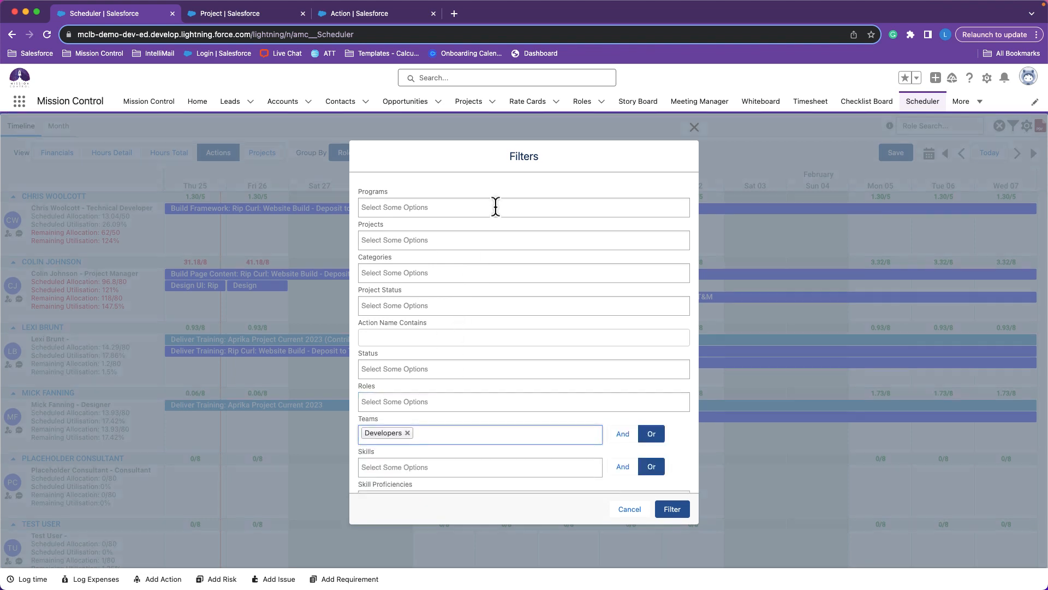
Start a new pre-set filter named "Developers 1" and make it available to all users.
{"action": "scroll", "coordinate": [494, 206], "scroll_direction": "up", "scroll_amount": 2}
{"action": "left_click", "coordinate": [473, 204]}
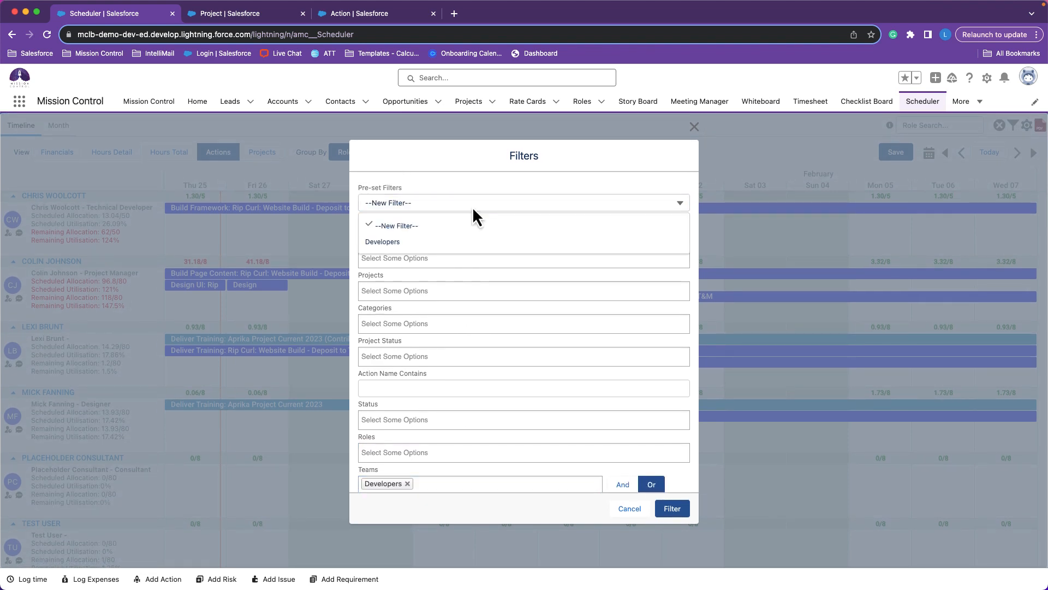
{"action": "left_click", "coordinate": [390, 228]}
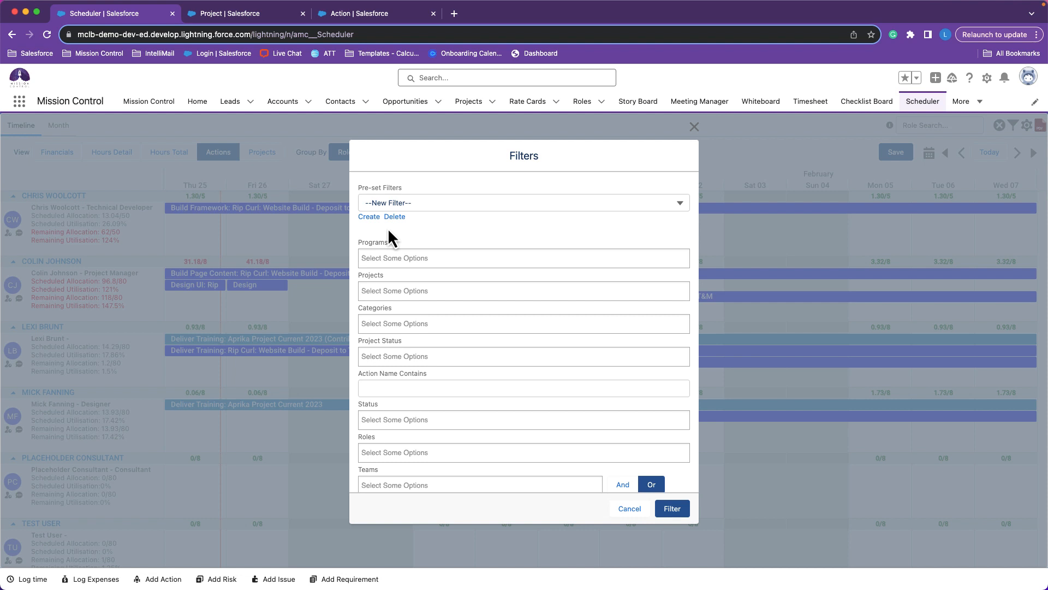
{"action": "left_click", "coordinate": [370, 217]}
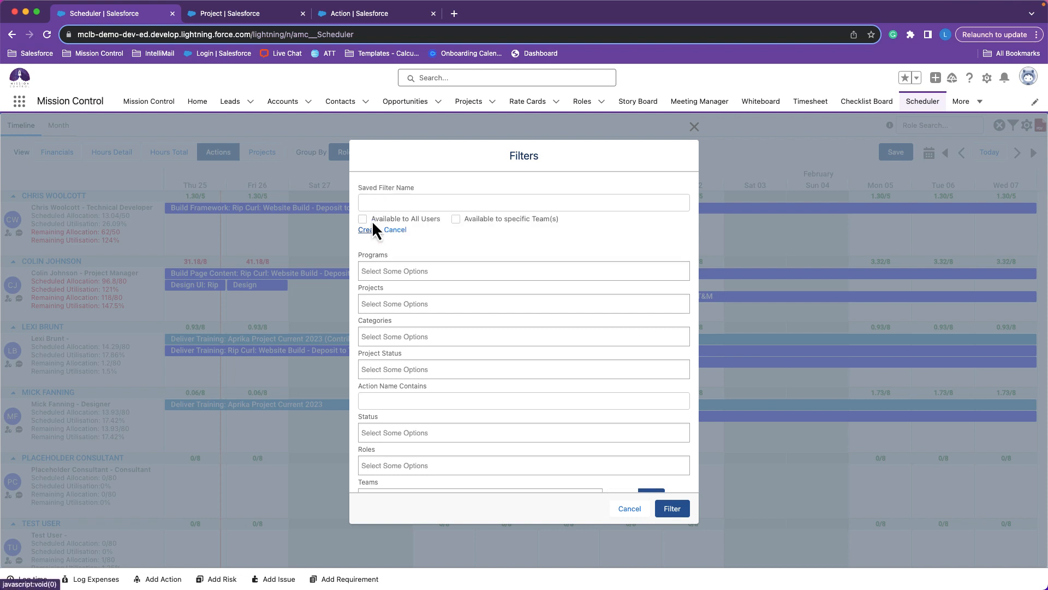
{"action": "left_click", "coordinate": [403, 202]}
{"action": "left_click", "coordinate": [443, 226]}
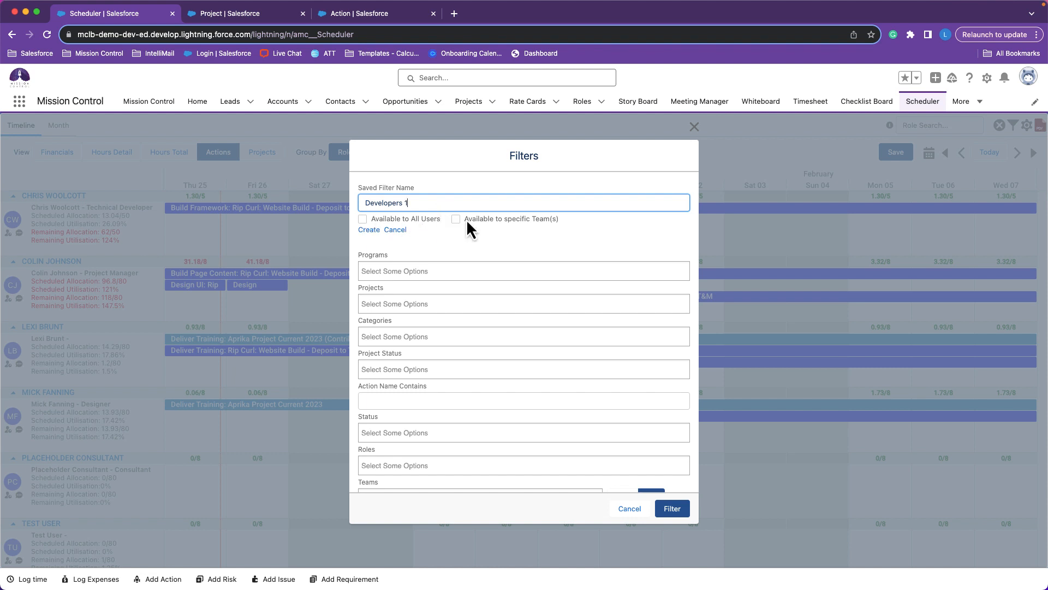
{"action": "left_click", "coordinate": [362, 221]}
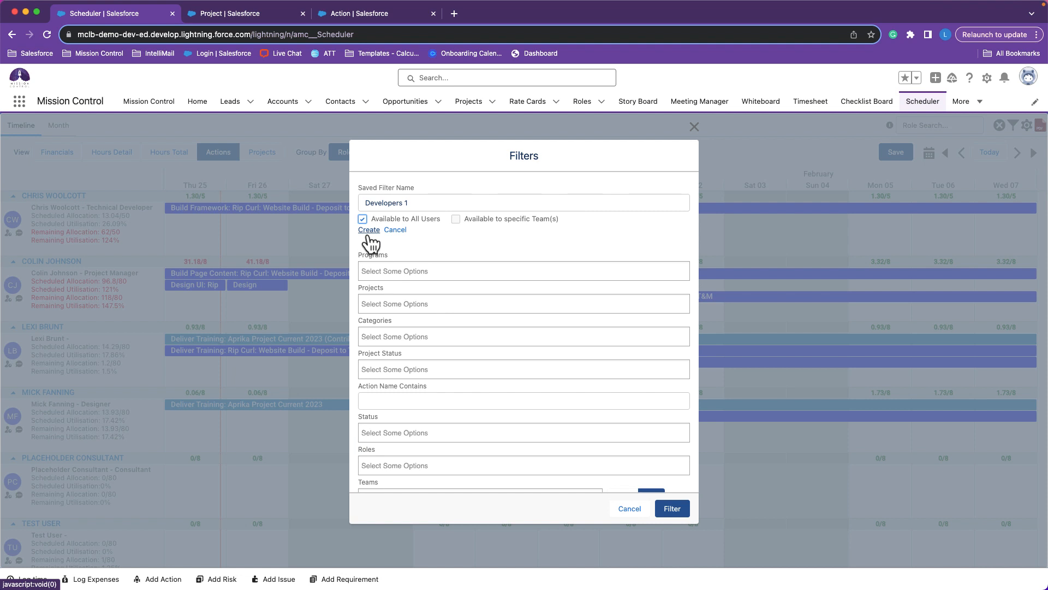
Set Teams to Developers for the Developers 1 filter and create the saved filter.
{"action": "scroll", "coordinate": [666, 197], "scroll_direction": "down", "scroll_amount": 5}
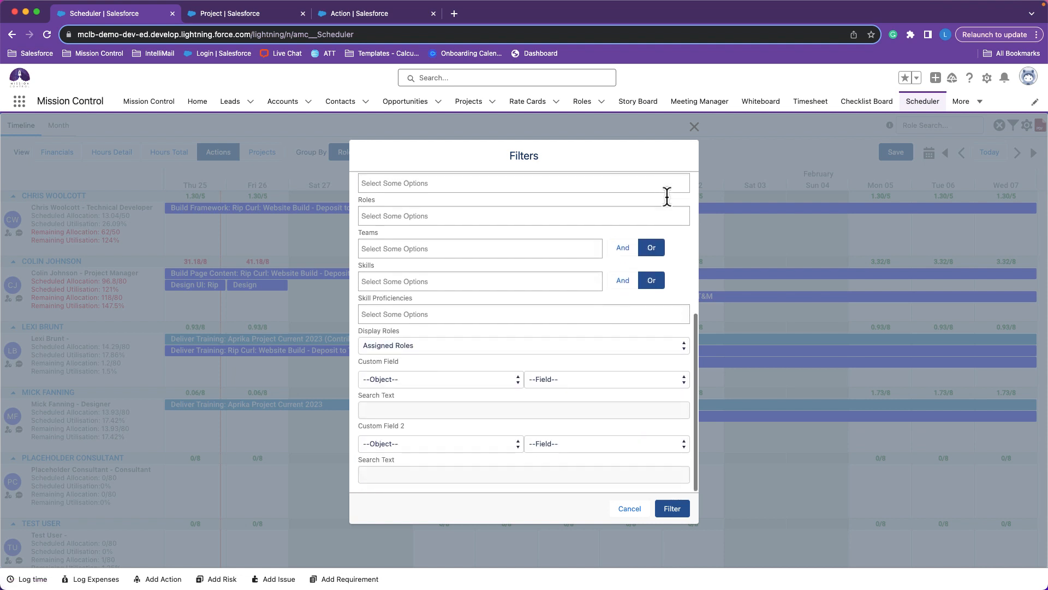
{"action": "left_click", "coordinate": [485, 241]}
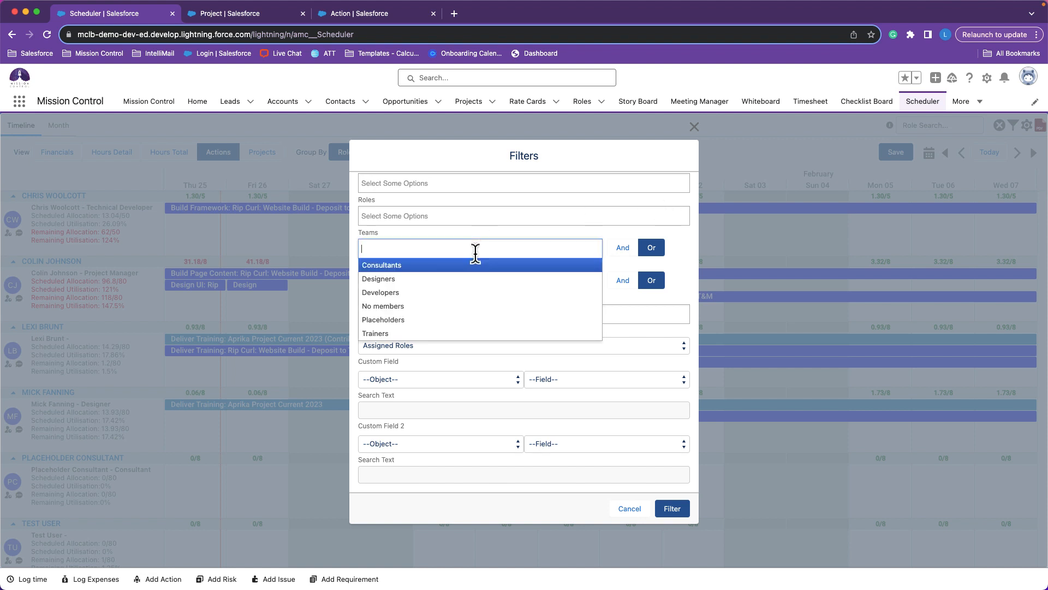
{"action": "left_click", "coordinate": [460, 292]}
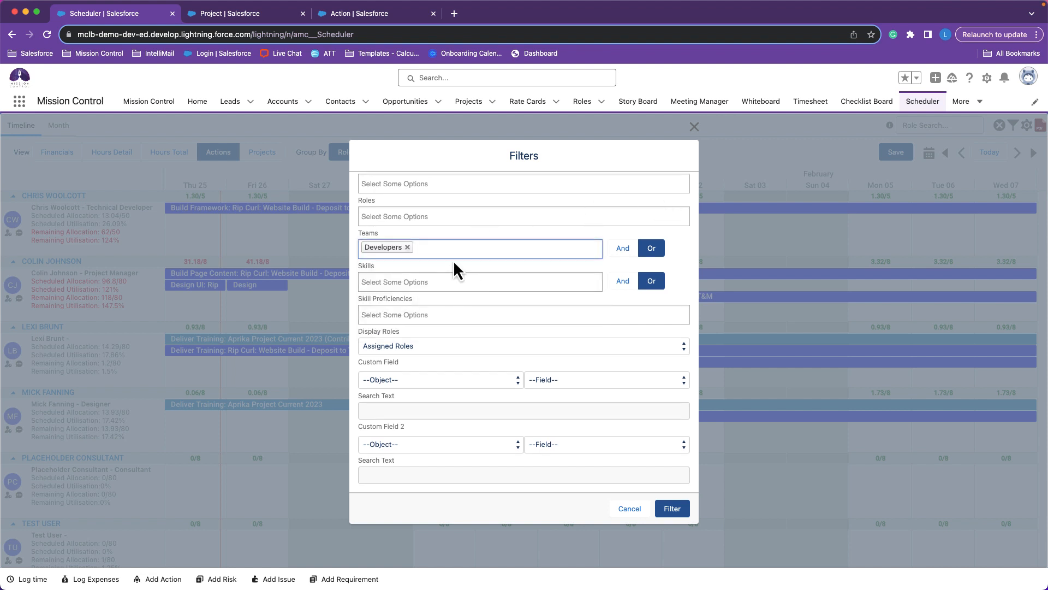
{"action": "scroll", "coordinate": [454, 270], "scroll_direction": "up", "scroll_amount": 5}
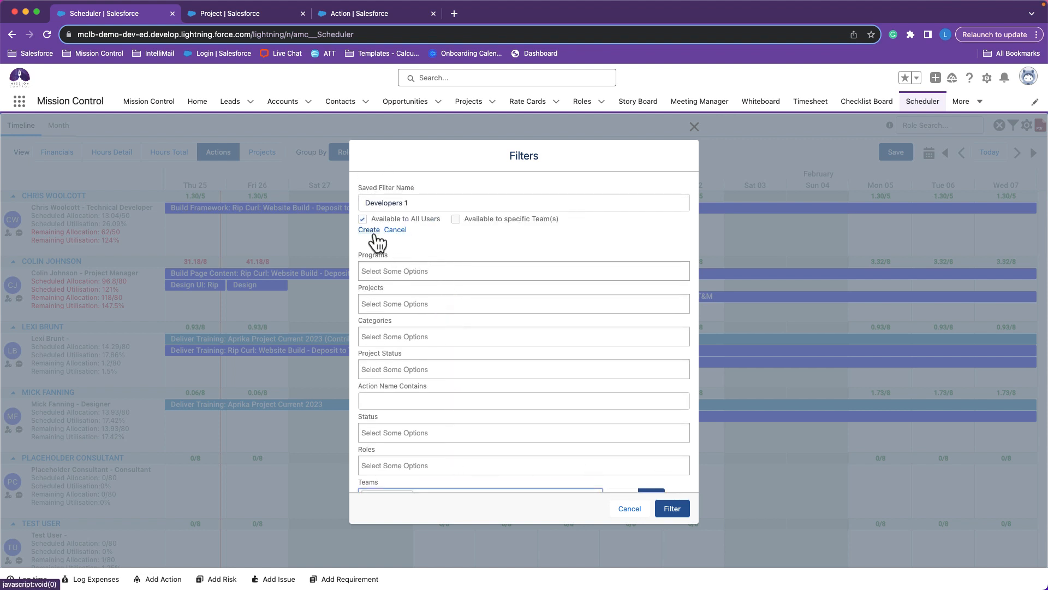
{"action": "left_click", "coordinate": [375, 233]}
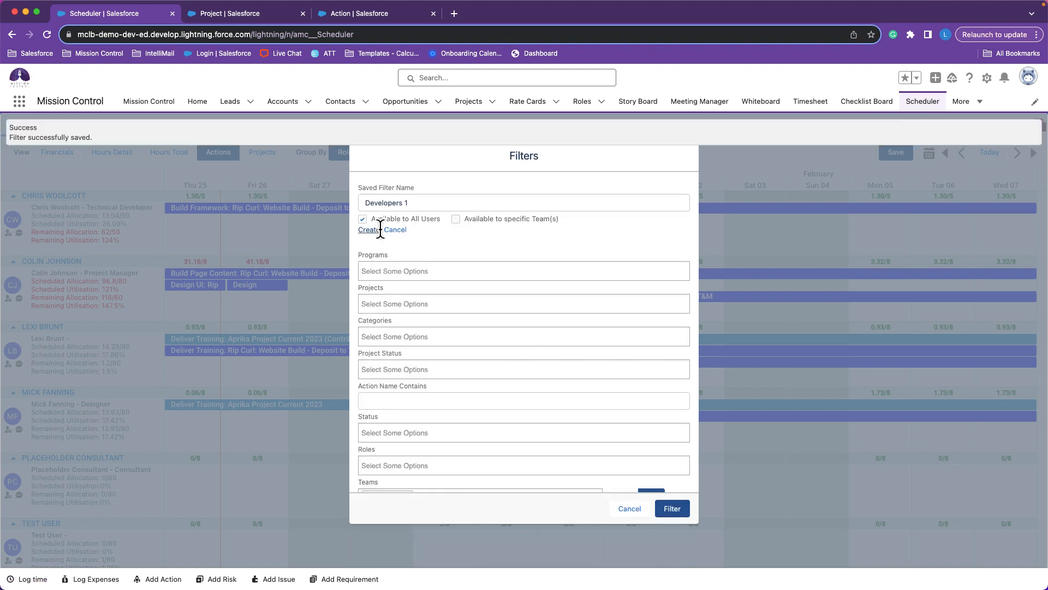
Examine the remaining filter criteria, including the Display Roles and Custom Field object options, and close the filters without applying them.
{"action": "scroll", "coordinate": [460, 233], "scroll_direction": "down", "scroll_amount": 8}
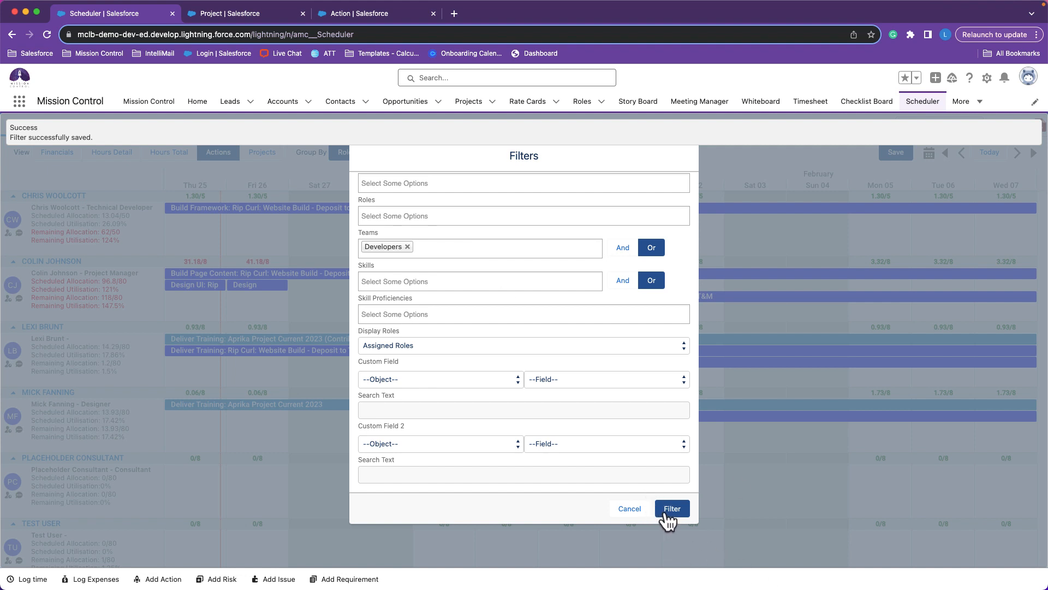
{"action": "scroll", "coordinate": [573, 368], "scroll_direction": "up", "scroll_amount": 8}
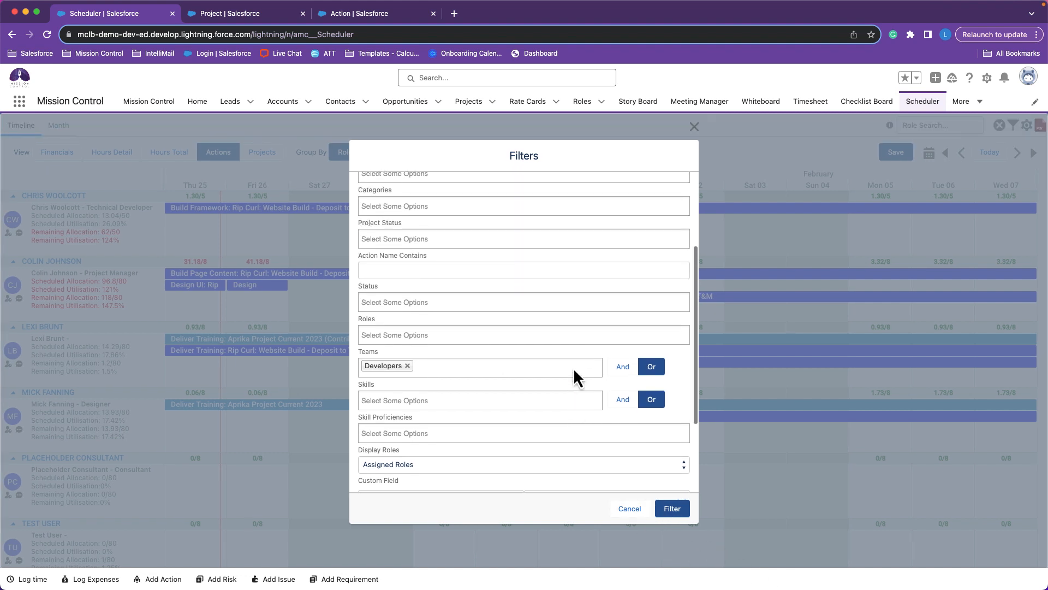
{"action": "scroll", "coordinate": [573, 366], "scroll_direction": "down", "scroll_amount": 3}
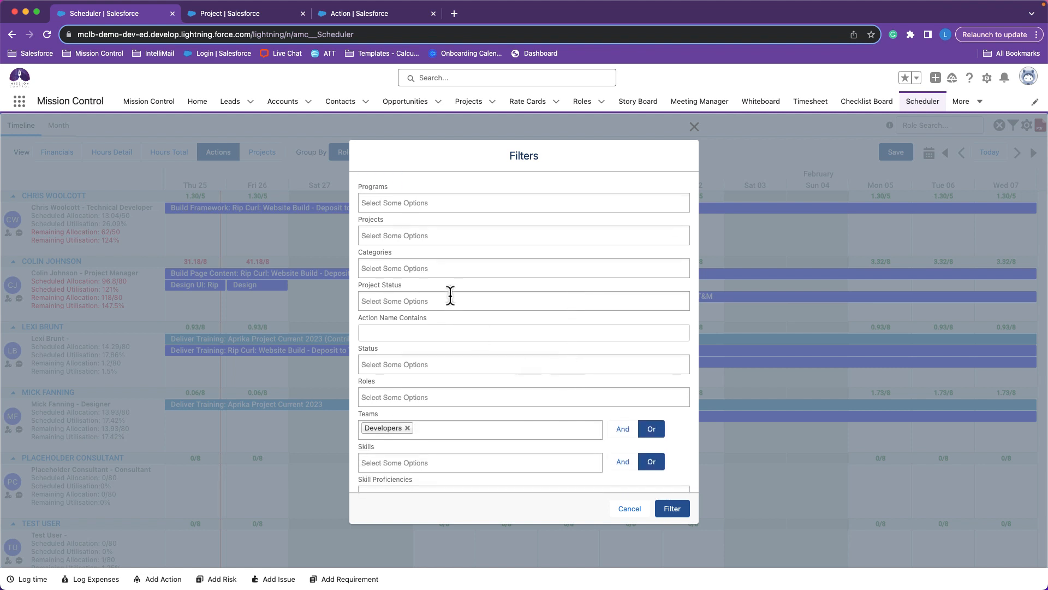
{"action": "scroll", "coordinate": [510, 350], "scroll_direction": "down", "scroll_amount": 4}
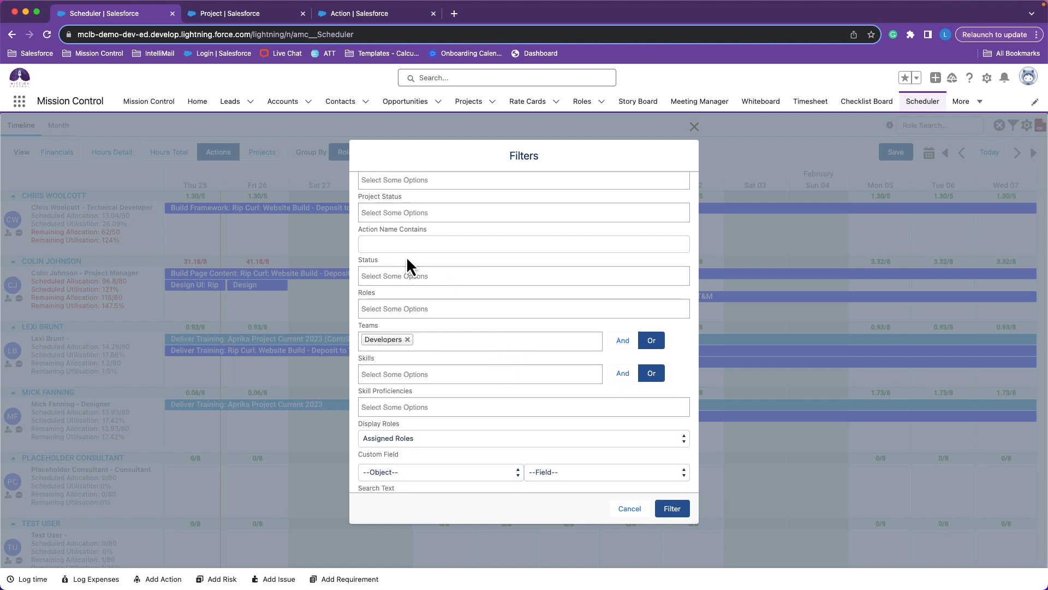
{"action": "scroll", "coordinate": [439, 273], "scroll_direction": "down", "scroll_amount": 1}
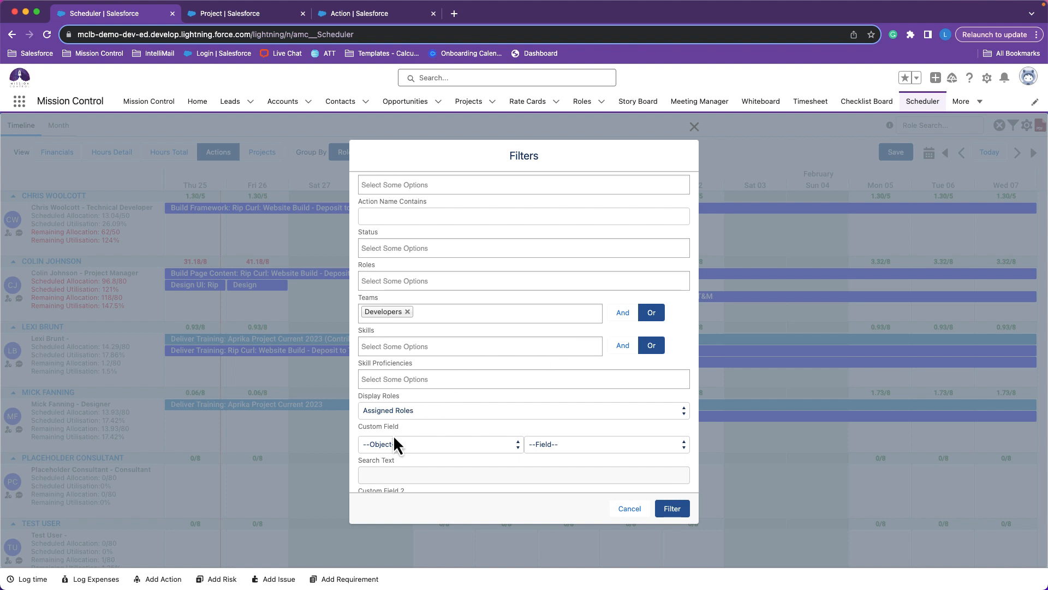
{"action": "scroll", "coordinate": [424, 447], "scroll_direction": "down", "scroll_amount": 3}
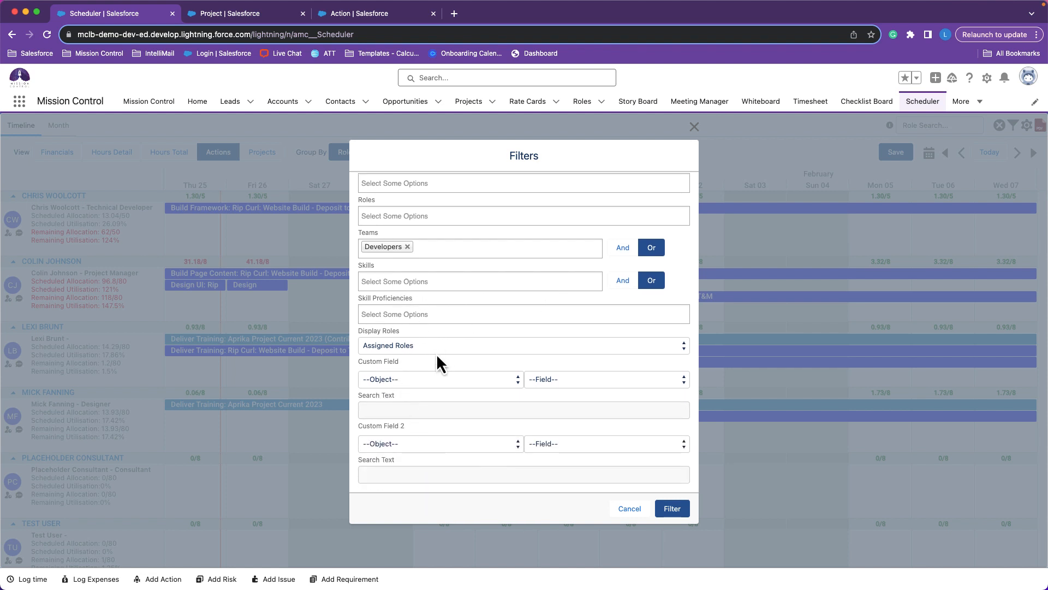
{"action": "left_click", "coordinate": [389, 350]}
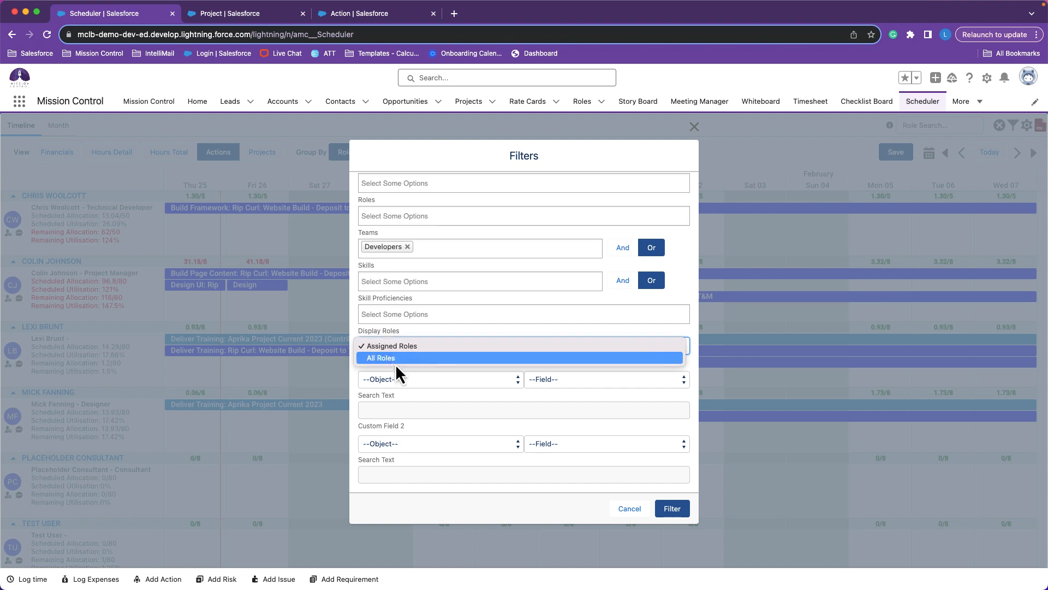
{"action": "left_click", "coordinate": [409, 399]}
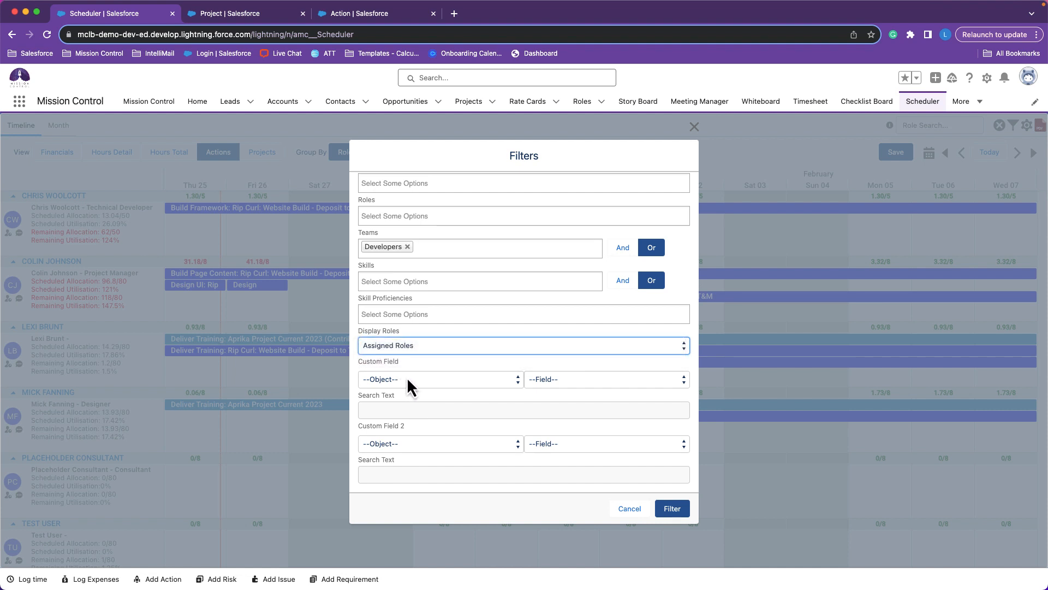
{"action": "left_click", "coordinate": [408, 379]}
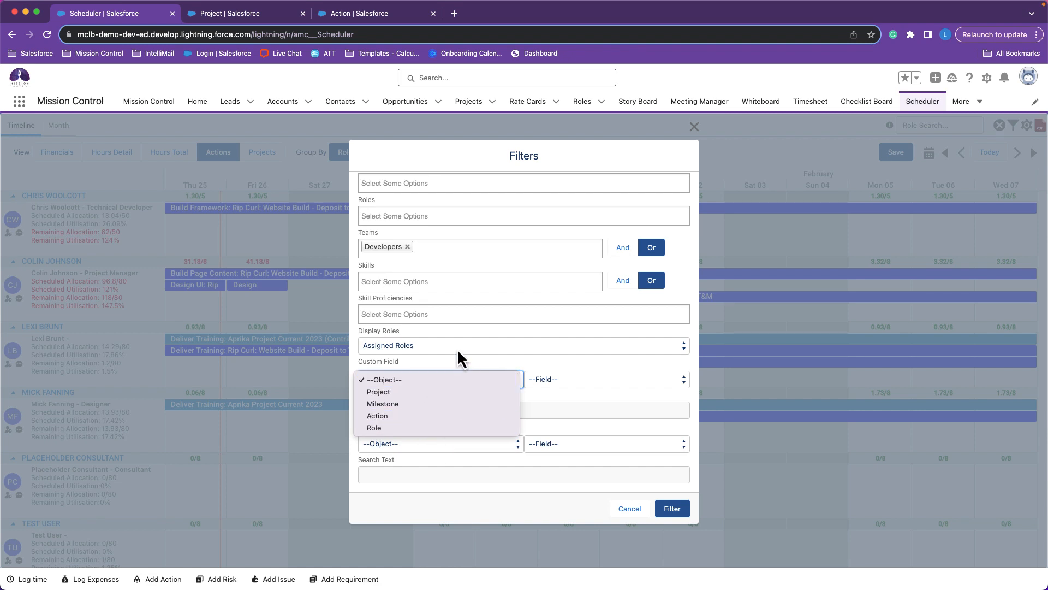
{"action": "left_click", "coordinate": [473, 359]}
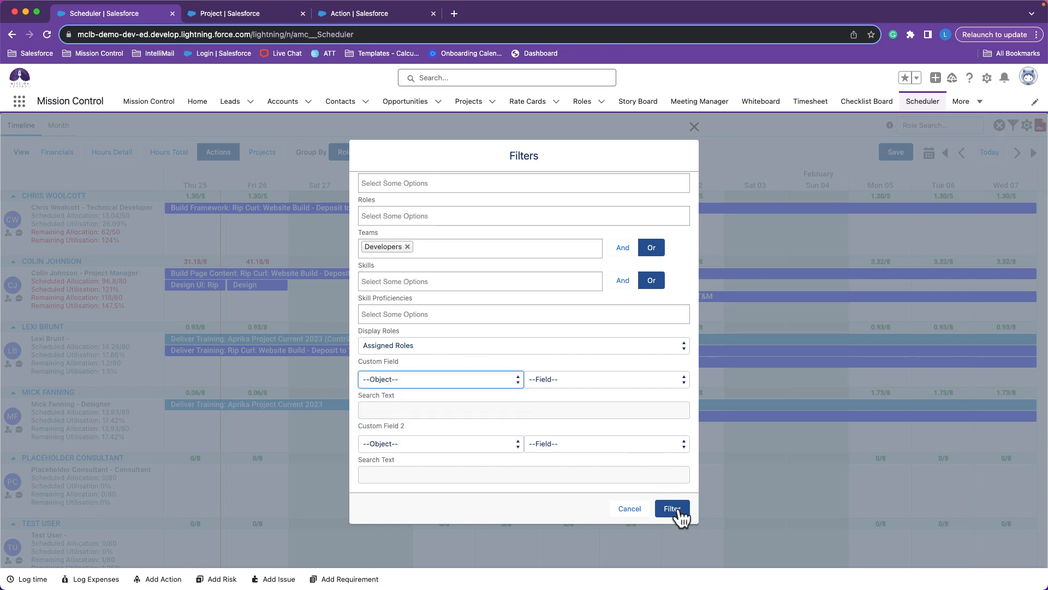
{"action": "left_click", "coordinate": [635, 509]}
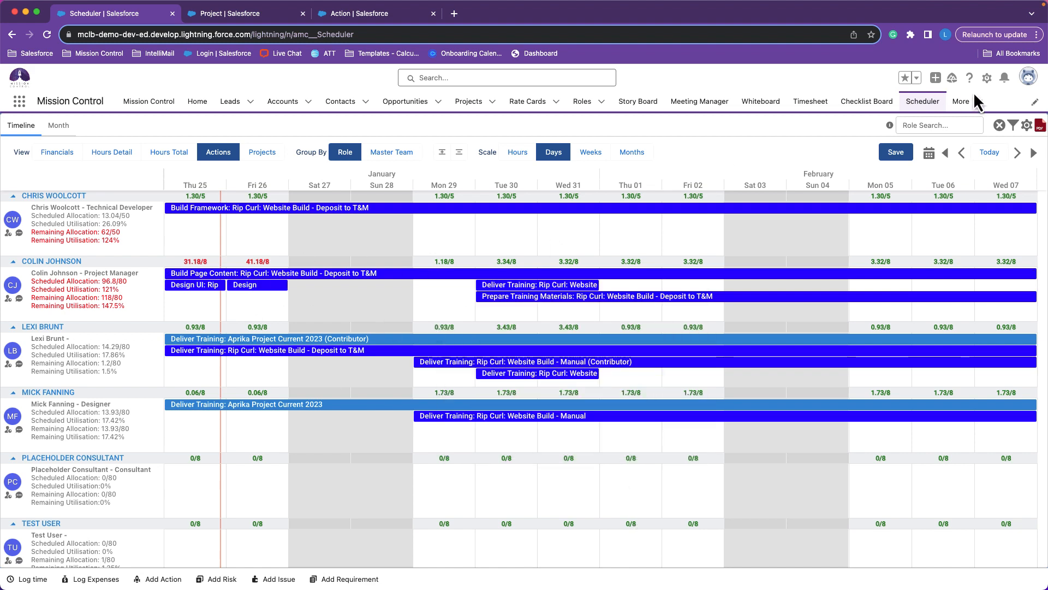
Open the Scheduler settings and review the Display Hours start options, hours shading breakpoints and display options.
{"action": "left_click", "coordinate": [1027, 126]}
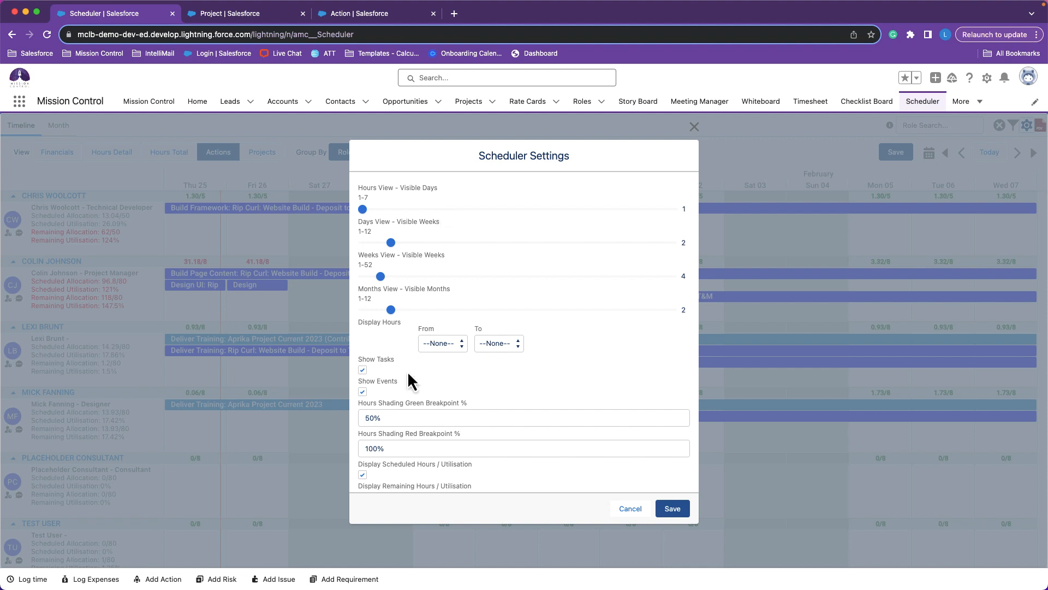
{"action": "left_click", "coordinate": [437, 346]}
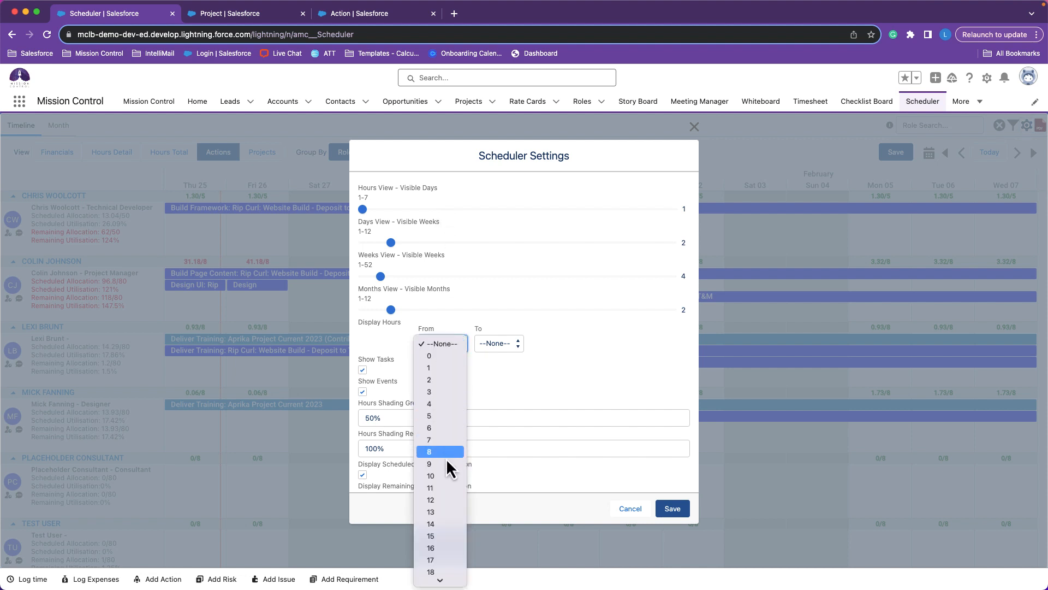
{"action": "left_click", "coordinate": [515, 392]}
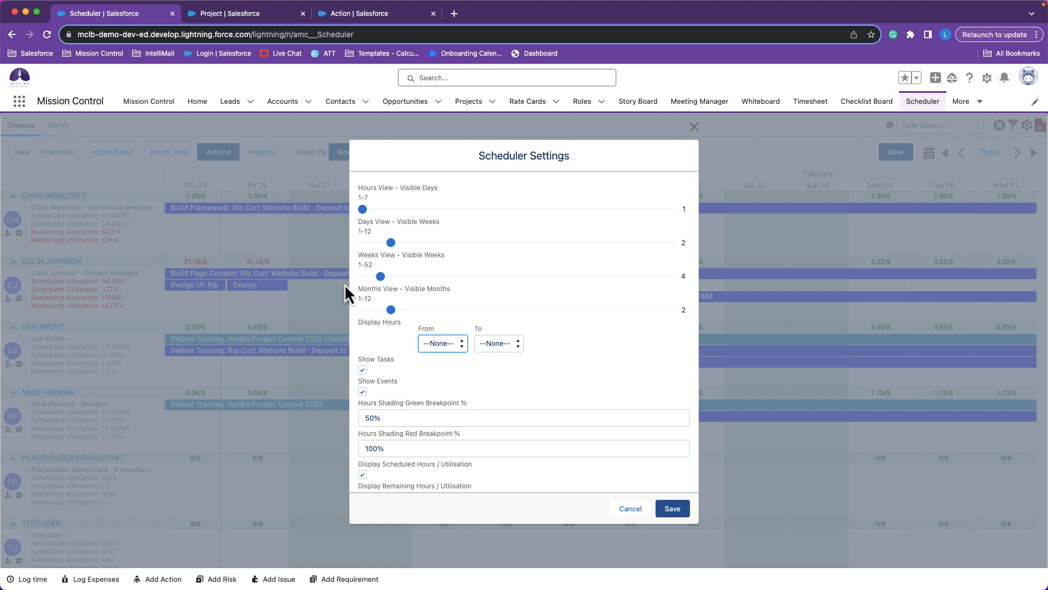
{"action": "scroll", "coordinate": [444, 421], "scroll_direction": "down", "scroll_amount": 2}
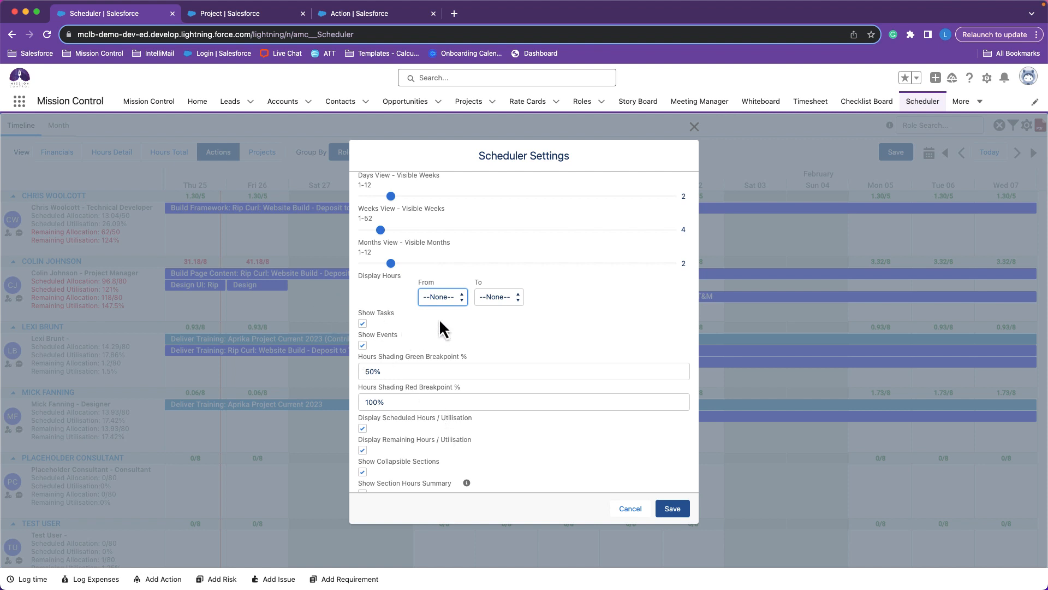
{"action": "scroll", "coordinate": [461, 376], "scroll_direction": "down", "scroll_amount": 2}
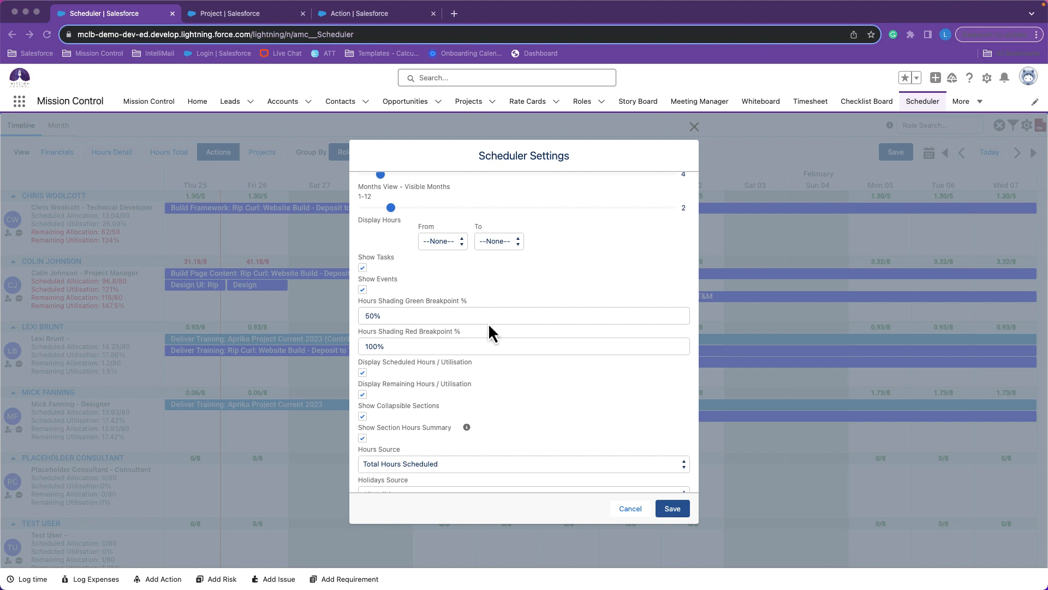
{"action": "scroll", "coordinate": [507, 406], "scroll_direction": "down", "scroll_amount": 2}
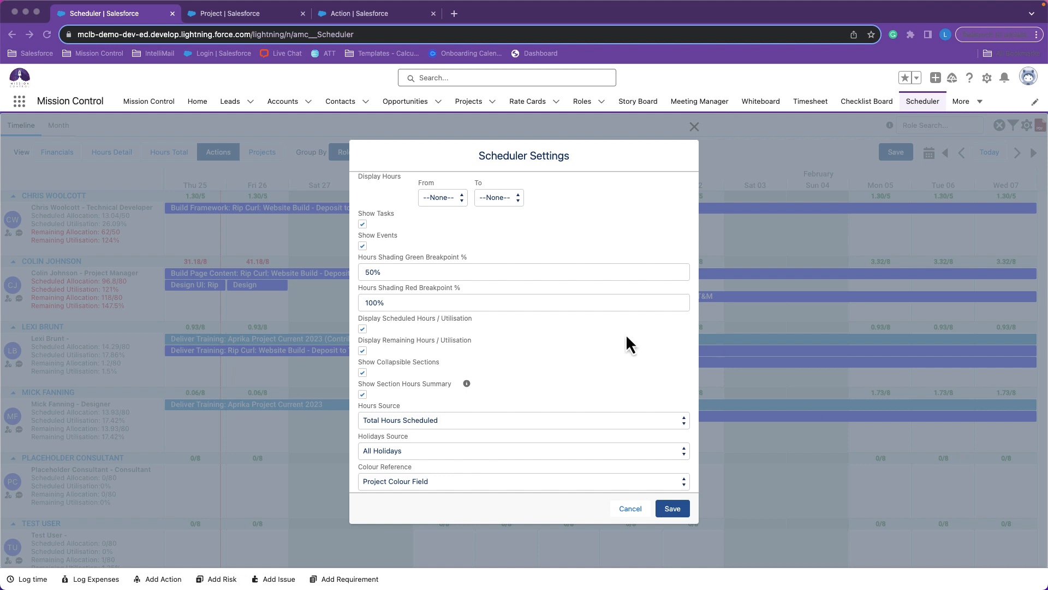
Look at the available choices for Hours Source and Holidays Source in the Scheduler settings, keeping the current selections.
{"action": "left_click", "coordinate": [460, 422]}
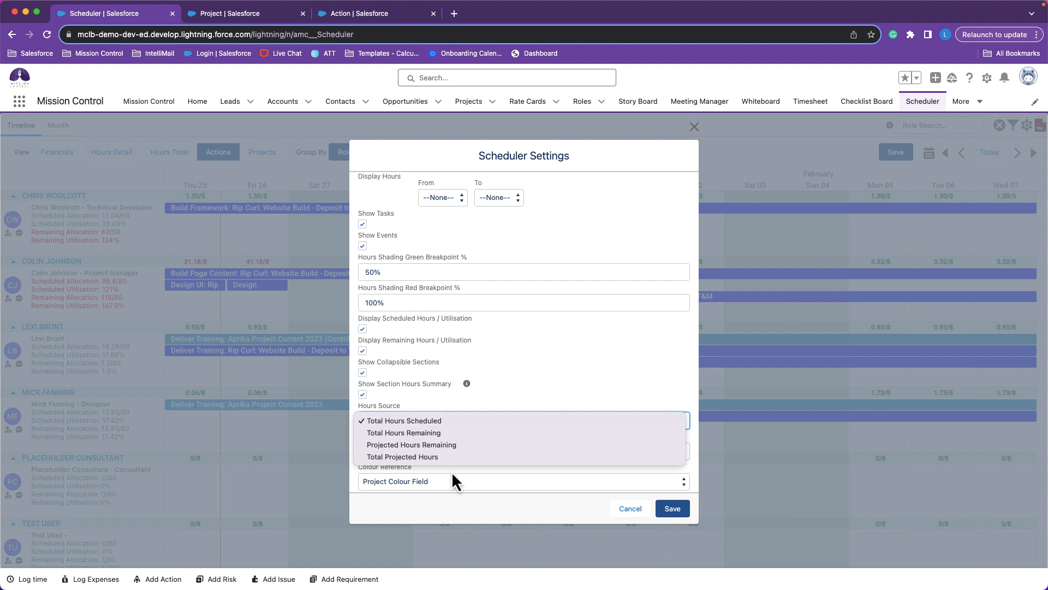
{"action": "left_click", "coordinate": [529, 401]}
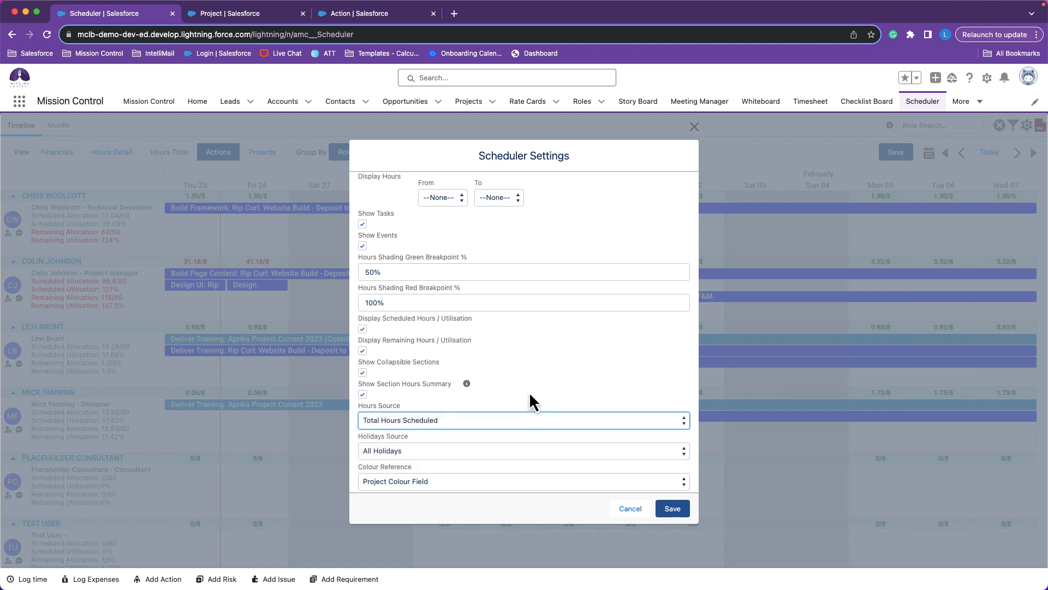
{"action": "scroll", "coordinate": [530, 394], "scroll_direction": "down", "scroll_amount": 3}
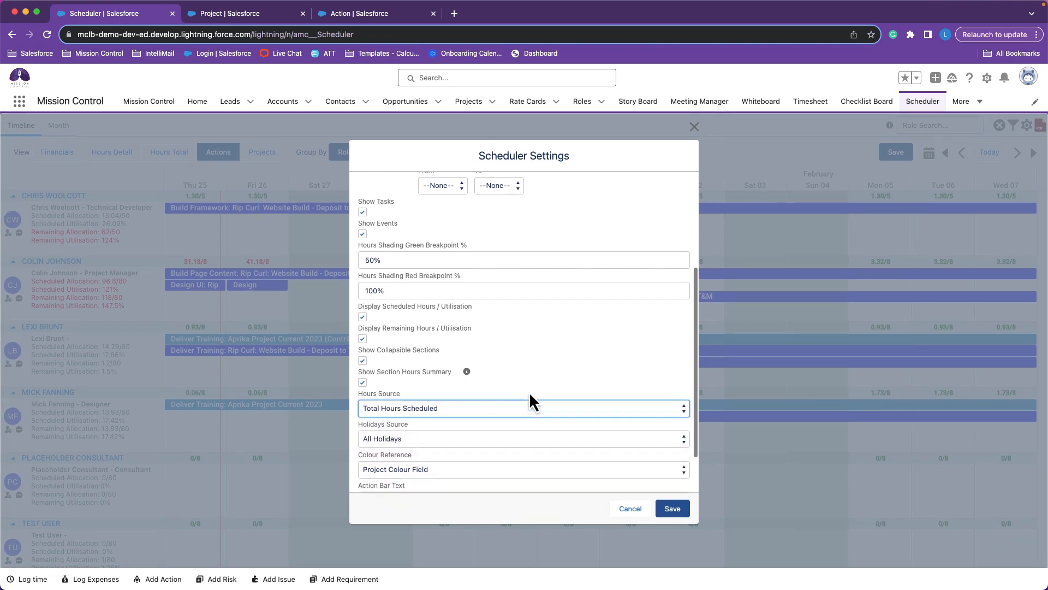
{"action": "scroll", "coordinate": [530, 391], "scroll_direction": "down", "scroll_amount": 2}
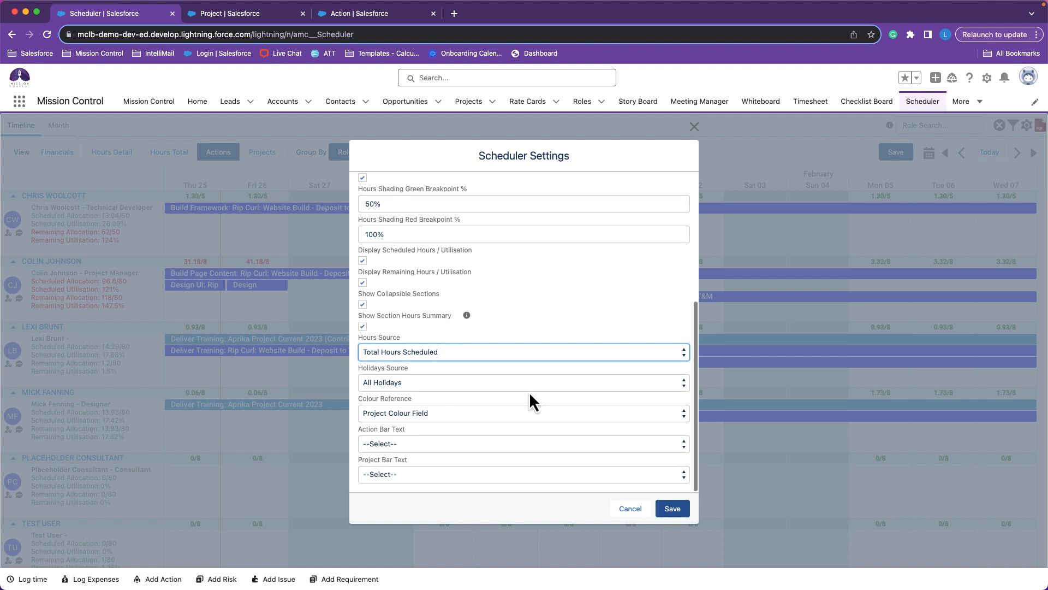
{"action": "left_click", "coordinate": [371, 384]}
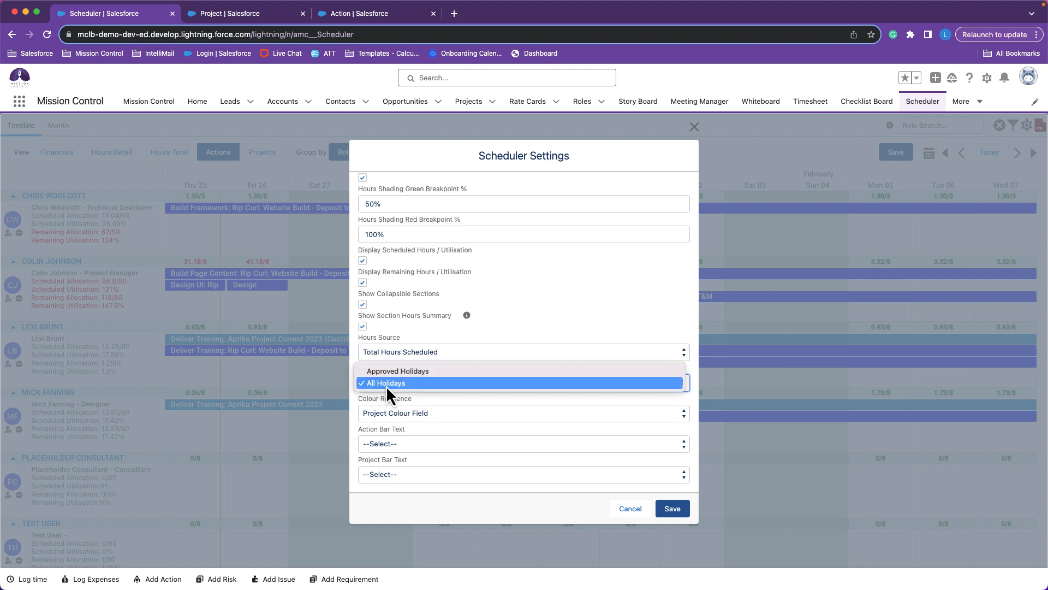
{"action": "left_click", "coordinate": [407, 401]}
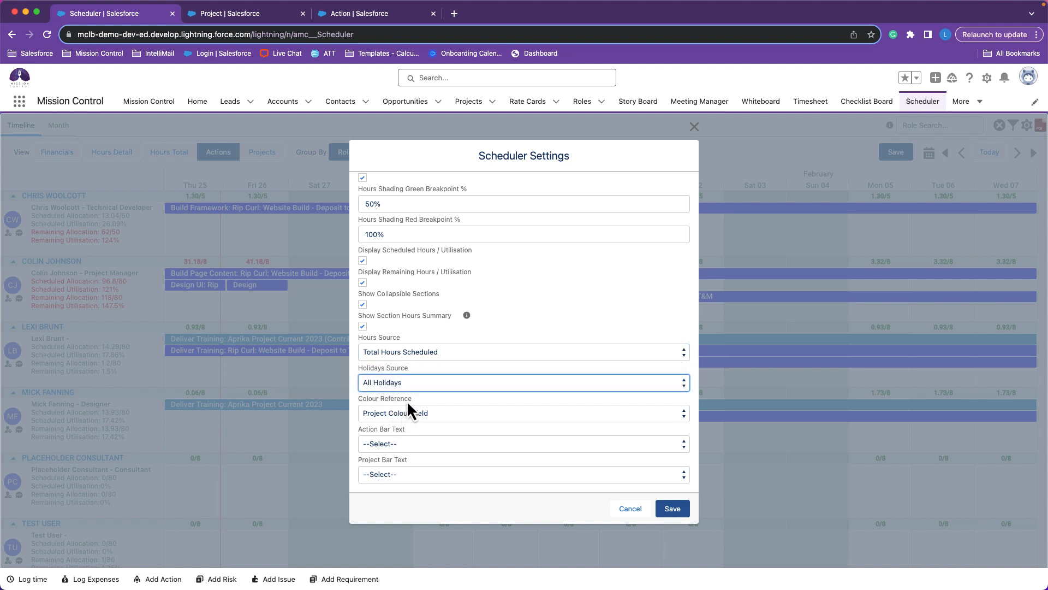
Check the Colour Reference and Action Bar Text choices without changing them, and save the Scheduler settings.
{"action": "left_click", "coordinate": [375, 415]}
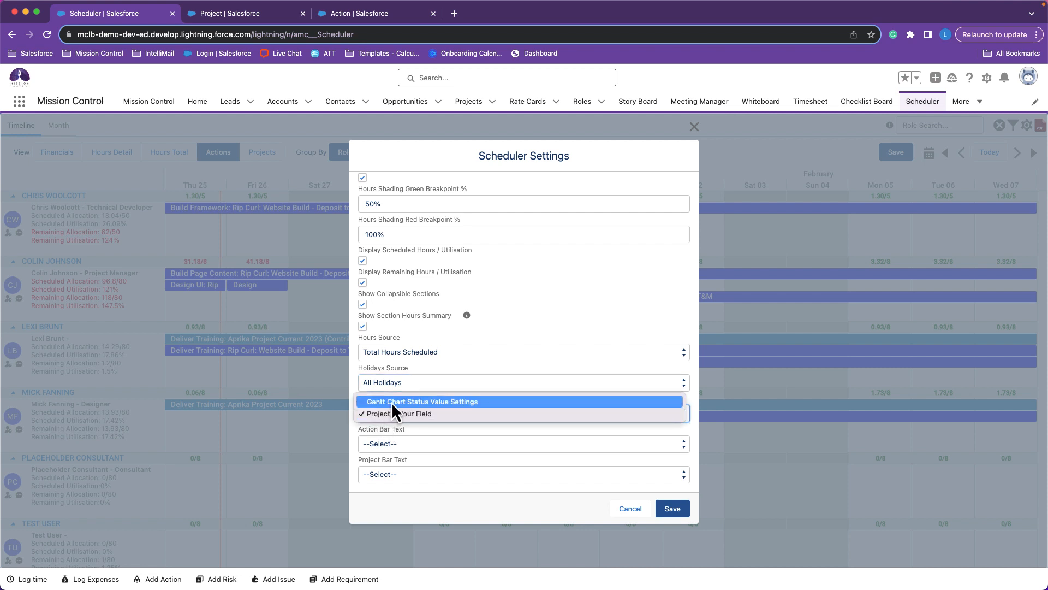
{"action": "left_click", "coordinate": [458, 453]}
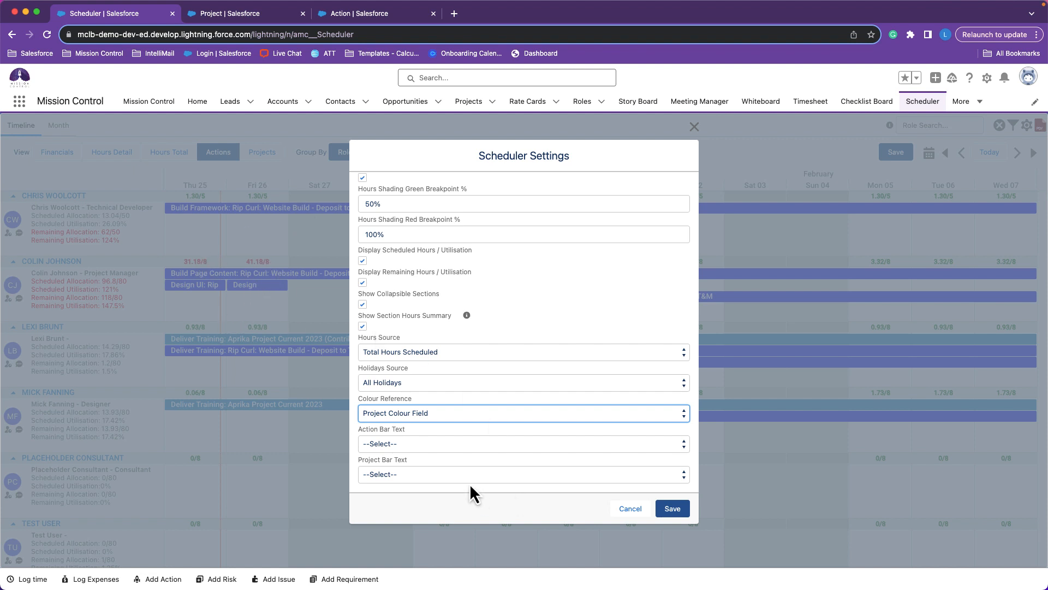
{"action": "left_click", "coordinate": [451, 444]}
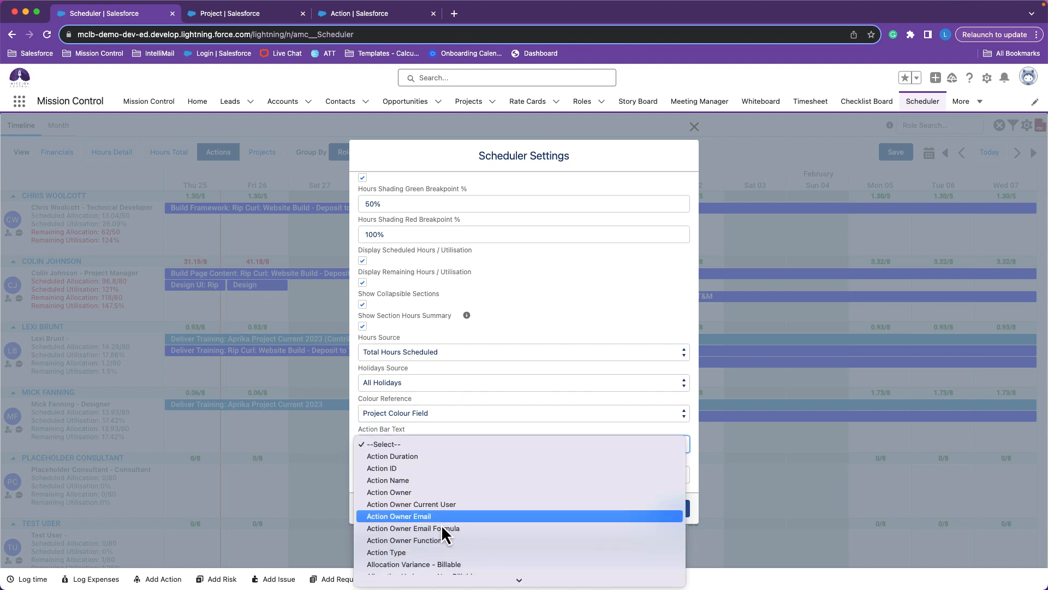
{"action": "left_click", "coordinate": [455, 423]}
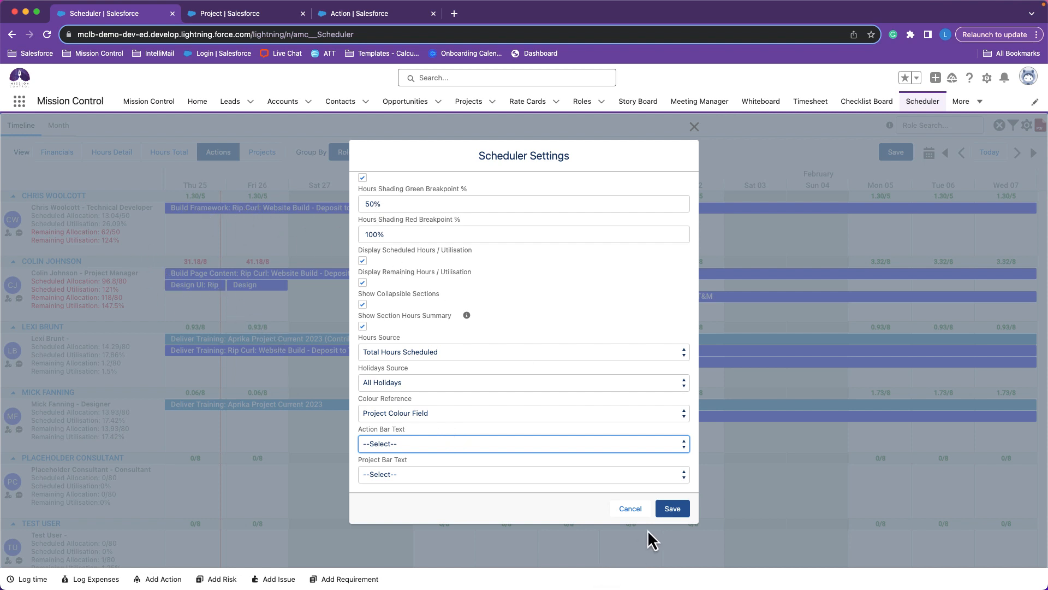
{"action": "left_click", "coordinate": [664, 516]}
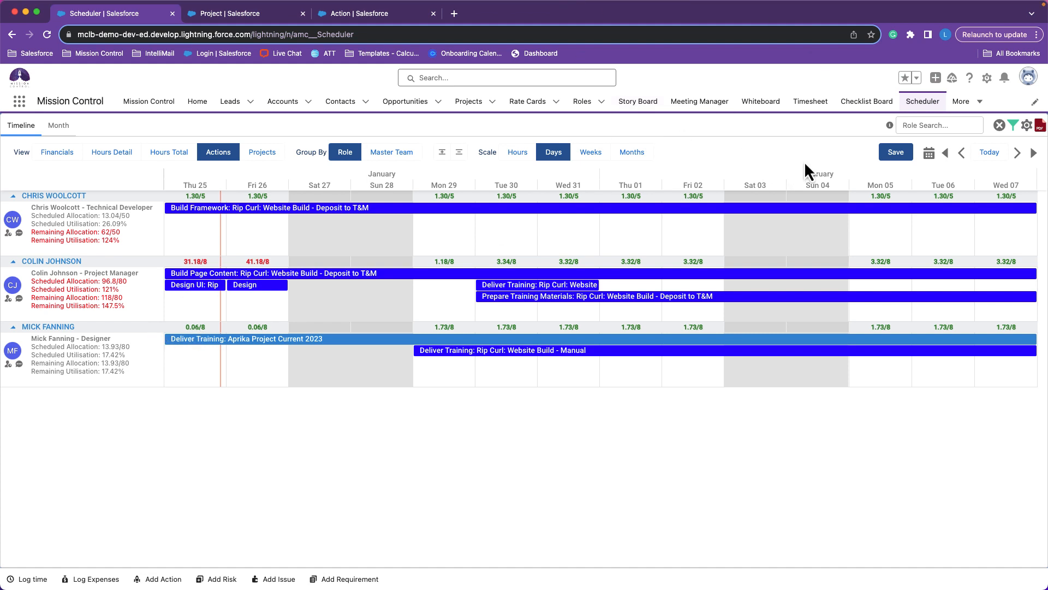
Look at the PDF export options without exporting, and set the timeline to start on 22 January 2024.
{"action": "left_click", "coordinate": [1040, 135]}
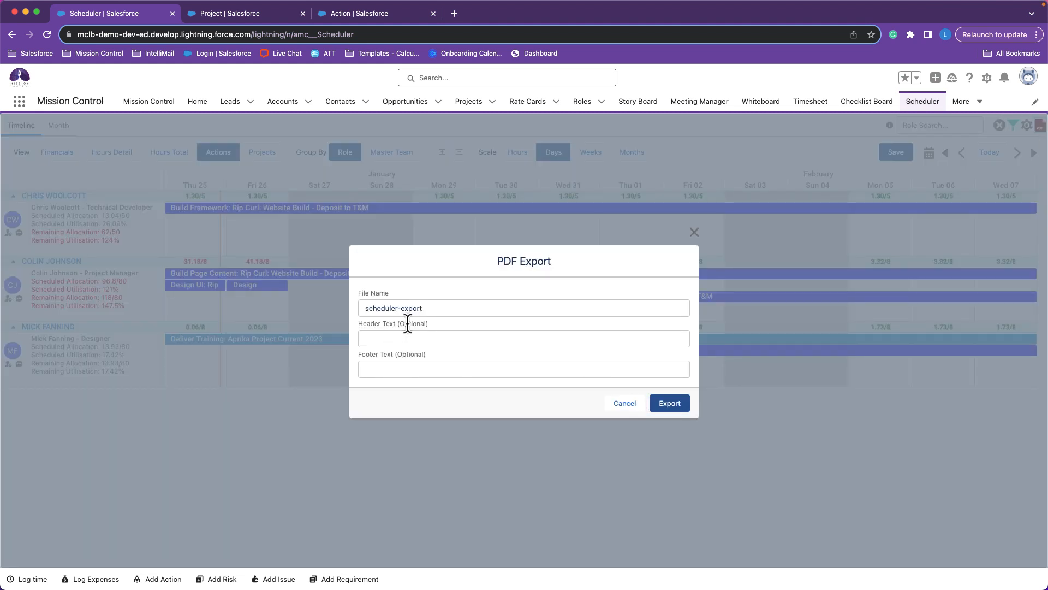
{"action": "left_click", "coordinate": [618, 406]}
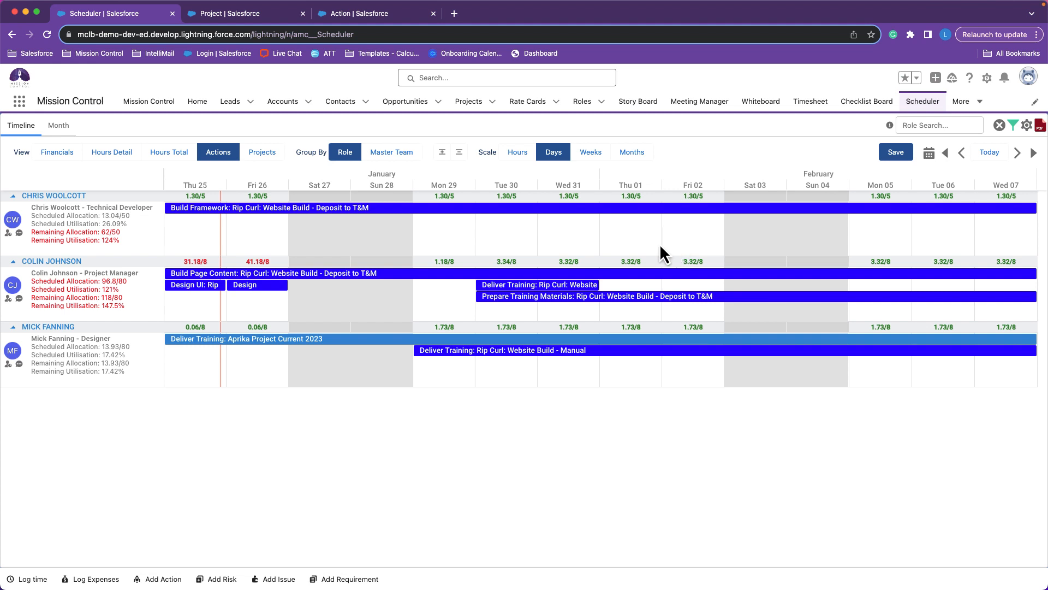
{"action": "left_click", "coordinate": [929, 158]}
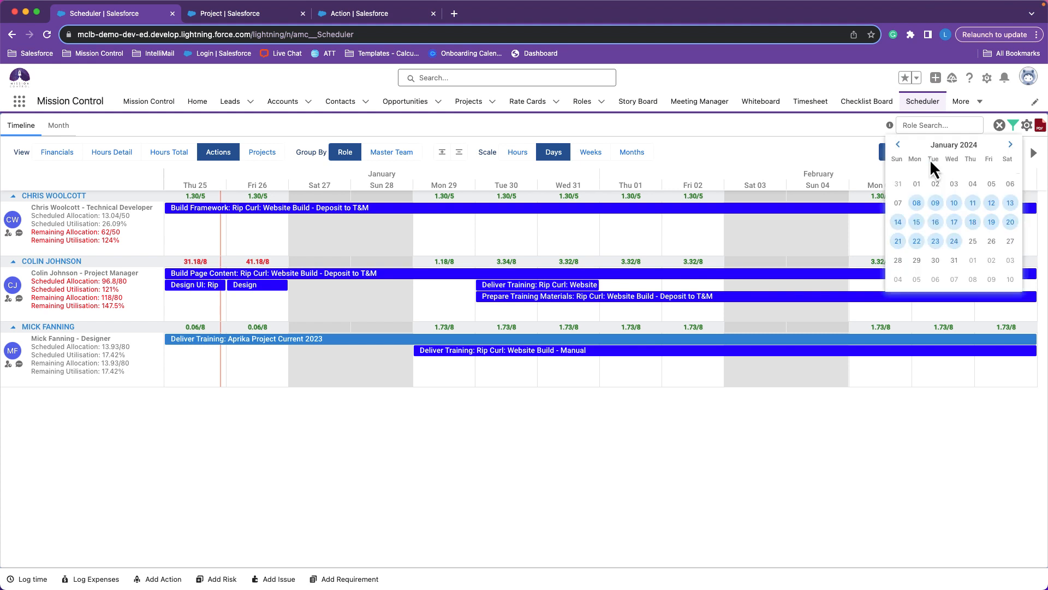
{"action": "left_click", "coordinate": [918, 243]}
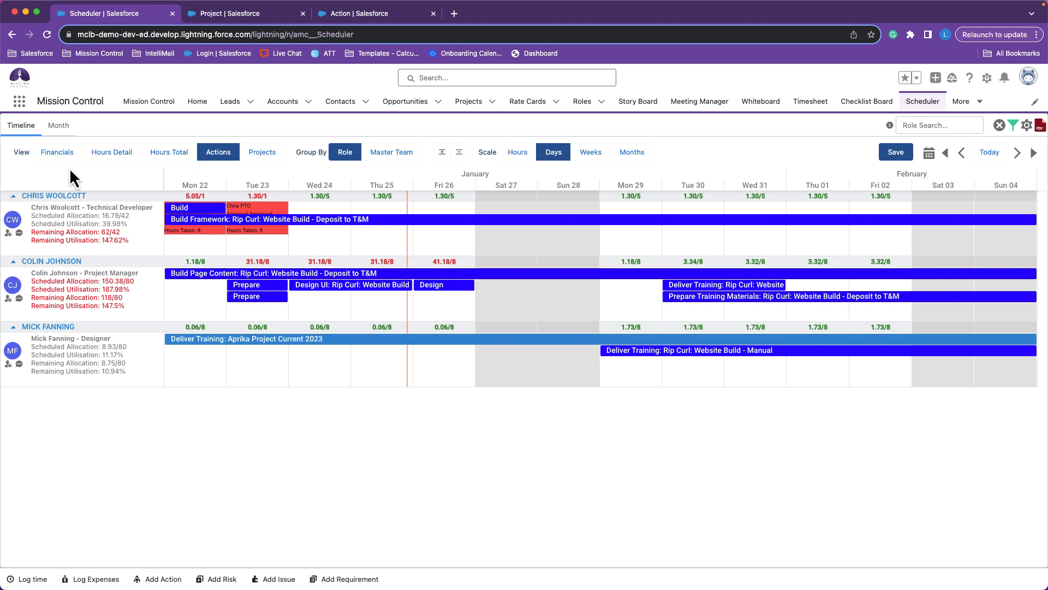
View the Scheduler timeline as Financials, Hours Detail and Hours Total in turn.
{"action": "left_click", "coordinate": [42, 159]}
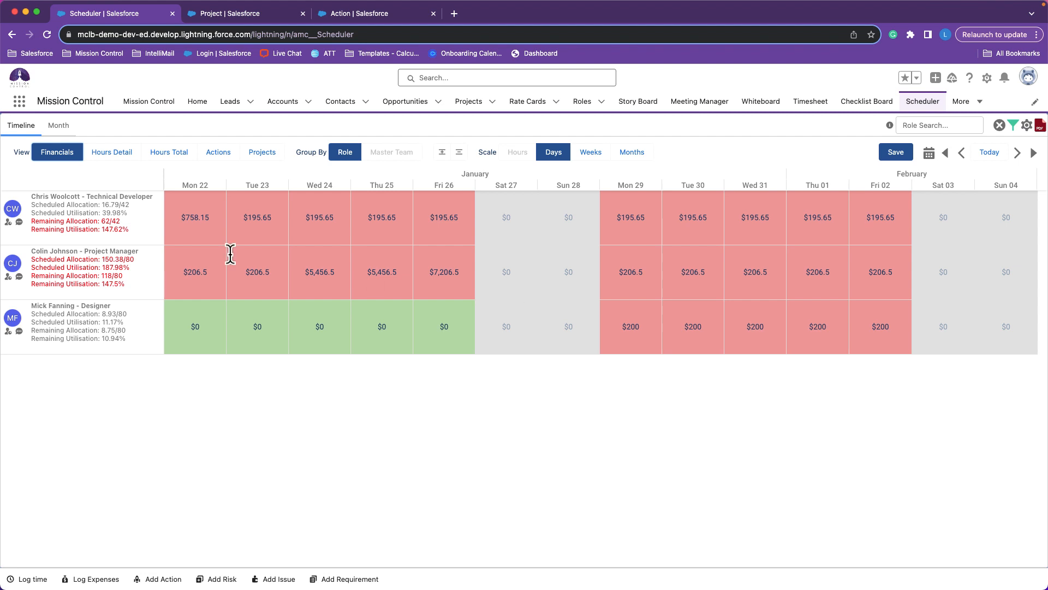
{"action": "left_click", "coordinate": [115, 153]}
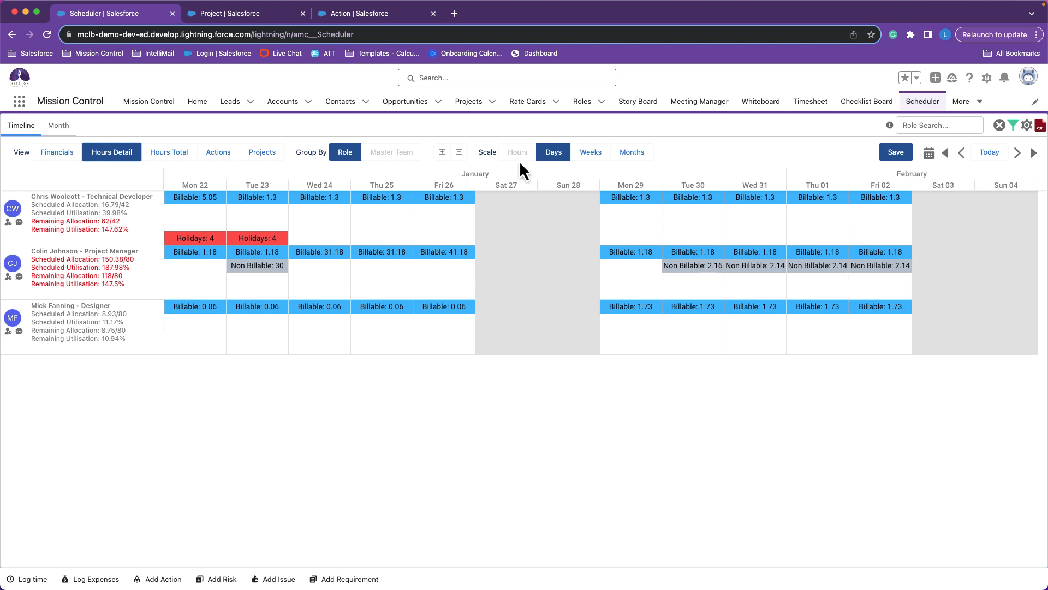
{"action": "left_click", "coordinate": [161, 154]}
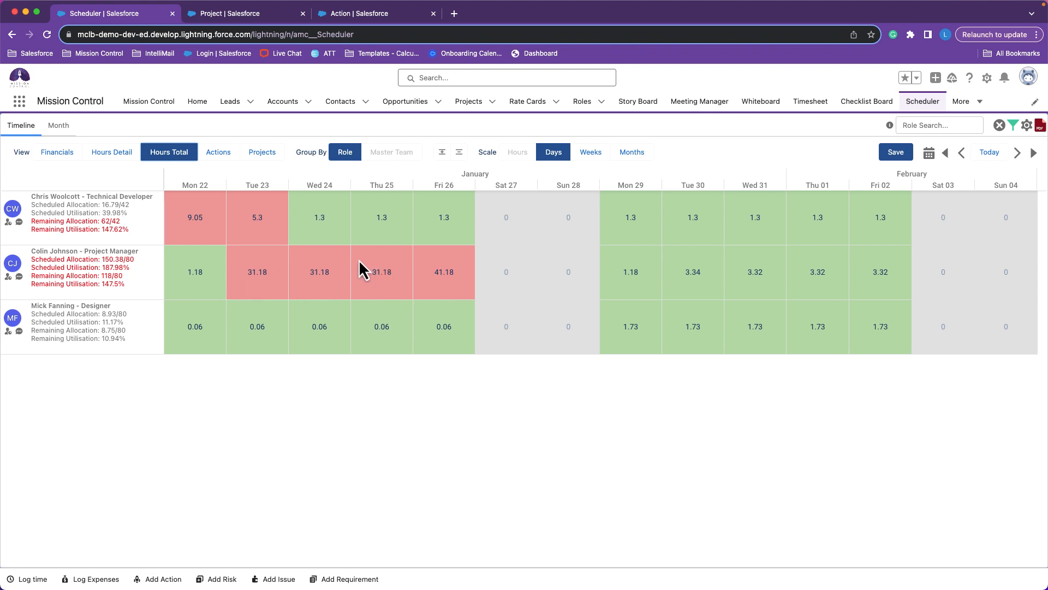
Show the Projects view and inspect the hover details of the Technical Developer's Rip Curl project bars.
{"action": "left_click", "coordinate": [252, 157]}
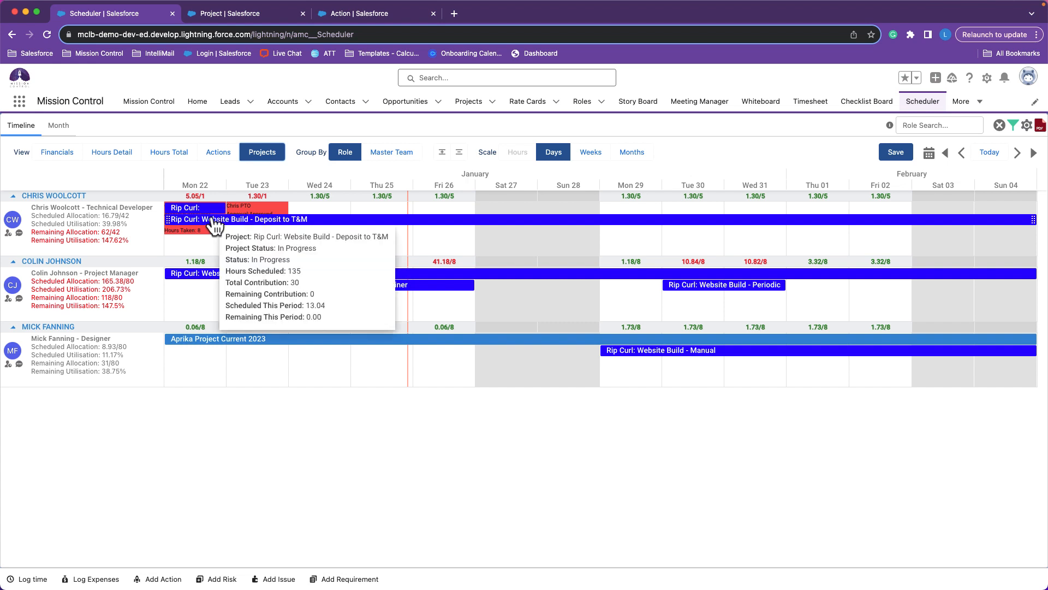
{"action": "mouse_move", "coordinate": [197, 215]}
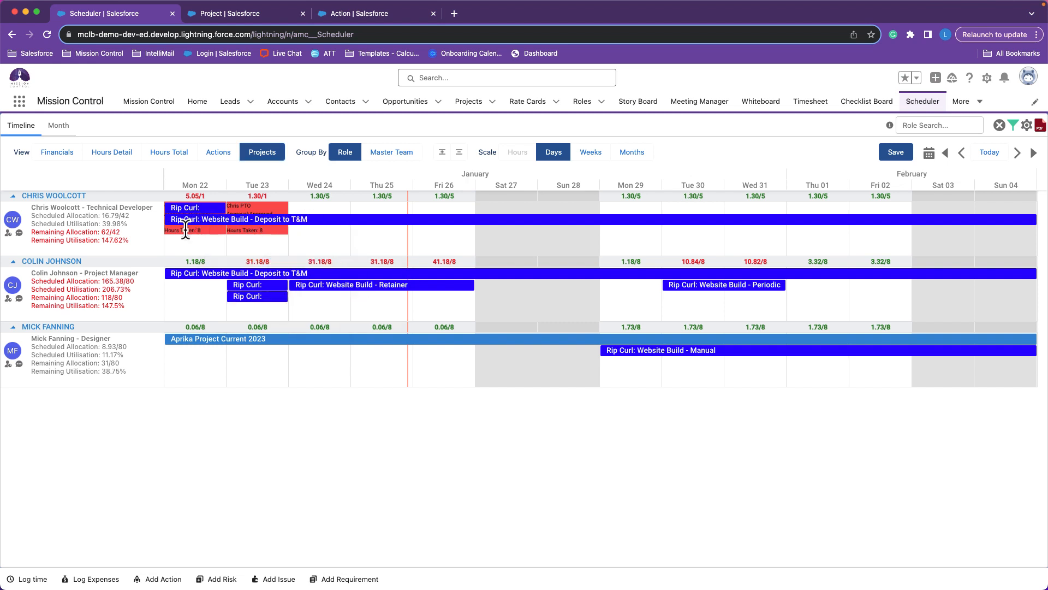
{"action": "left_click", "coordinate": [195, 263]}
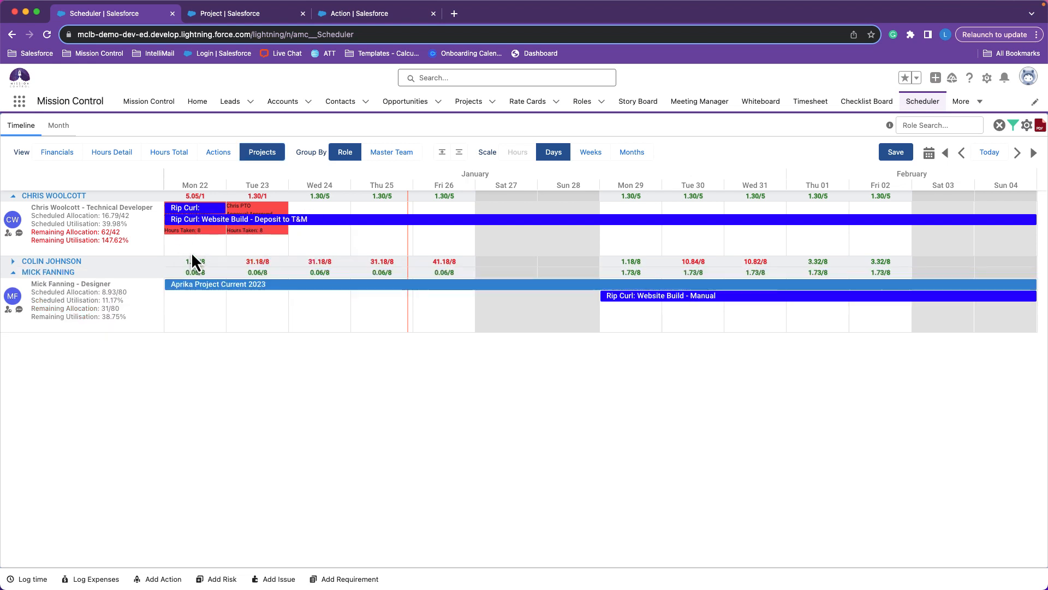
{"action": "mouse_move", "coordinate": [197, 214]}
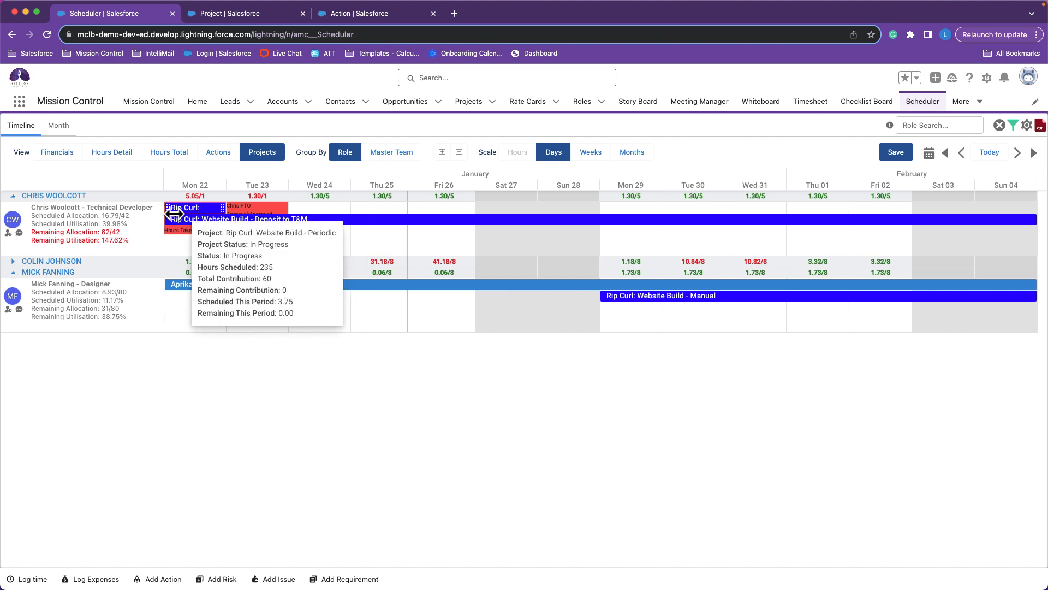
{"action": "mouse_move", "coordinate": [280, 222]}
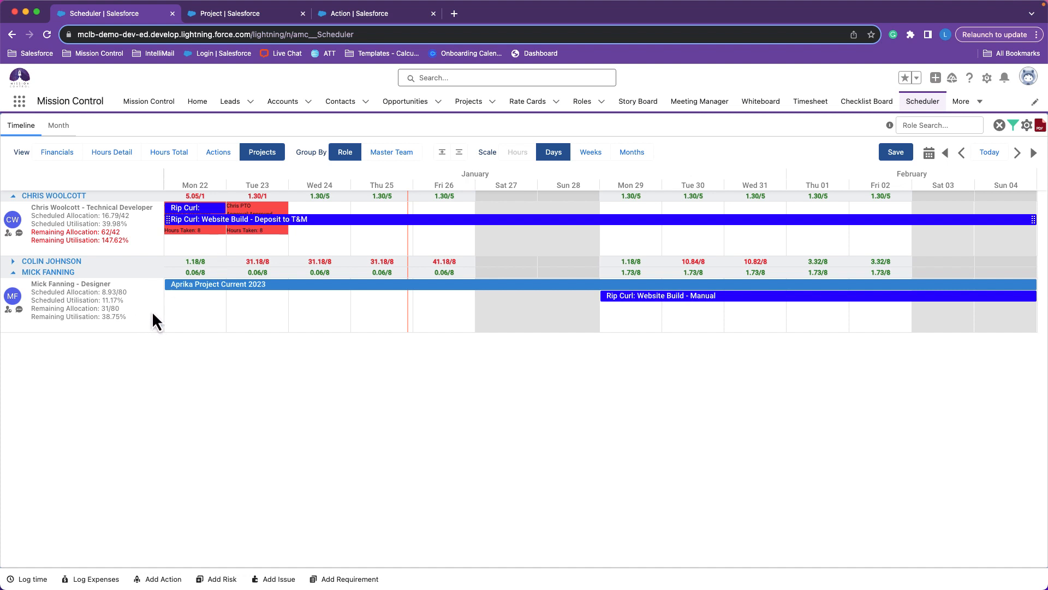
Switch the Scheduler to the Actions view, and check the field sets of the Action and Project objects in Setup.
{"action": "left_click", "coordinate": [219, 150]}
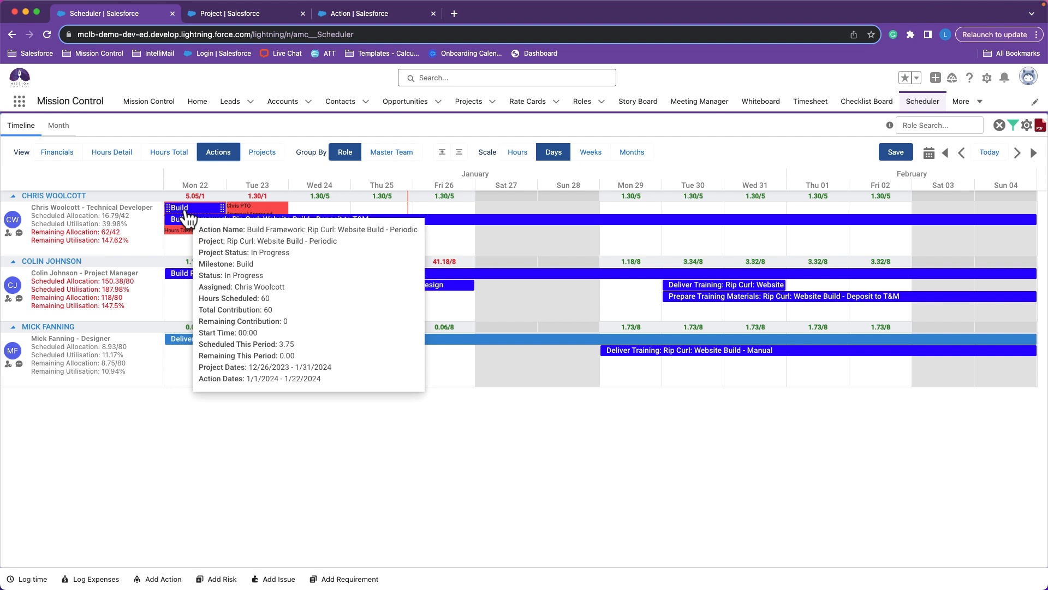
{"action": "left_click", "coordinate": [335, 14]}
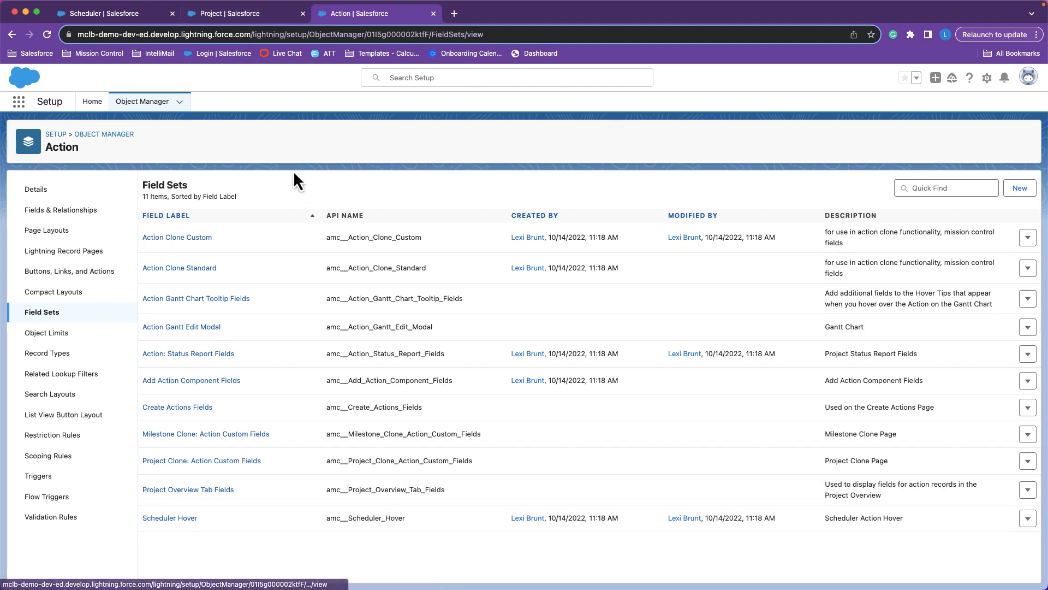
{"action": "left_click", "coordinate": [248, 13]}
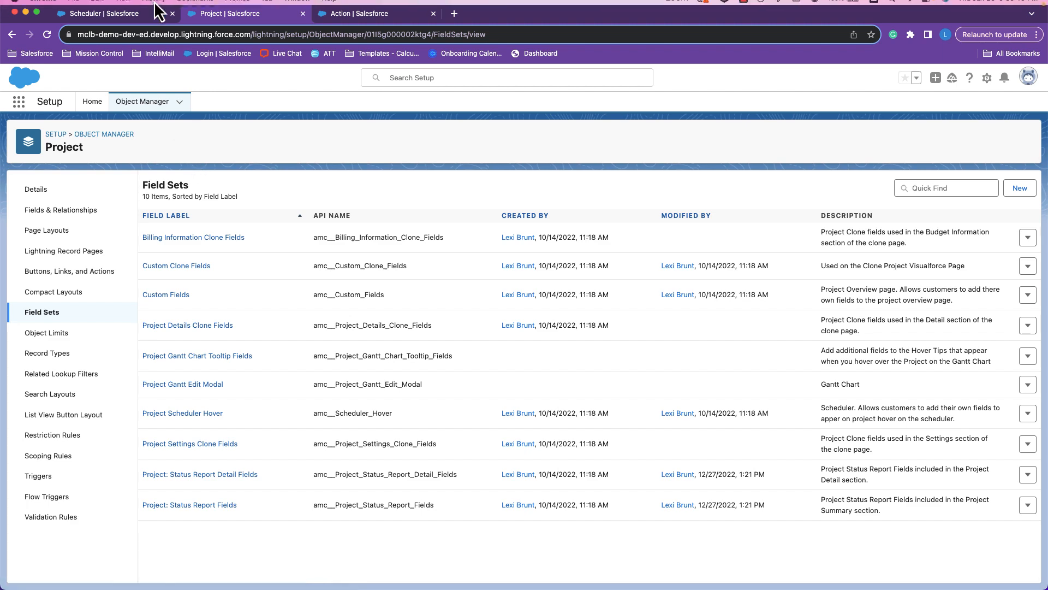
{"action": "left_click", "coordinate": [123, 21]}
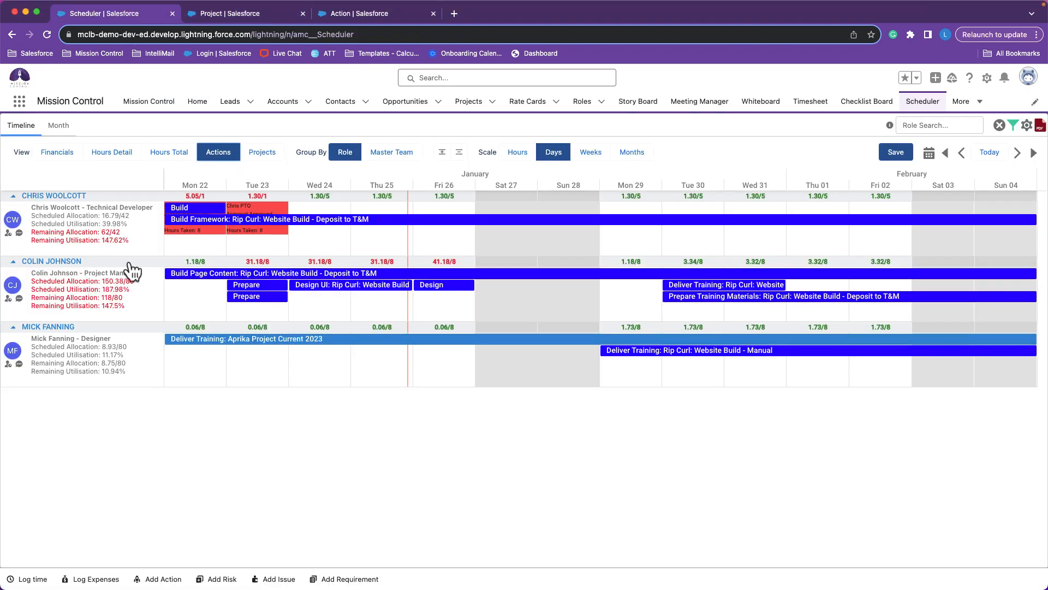
Review the summary of the Technical Developer's Build Framework action for the Rip Curl periodic project, including its fields and Chatter feed.
{"action": "left_click", "coordinate": [194, 211]}
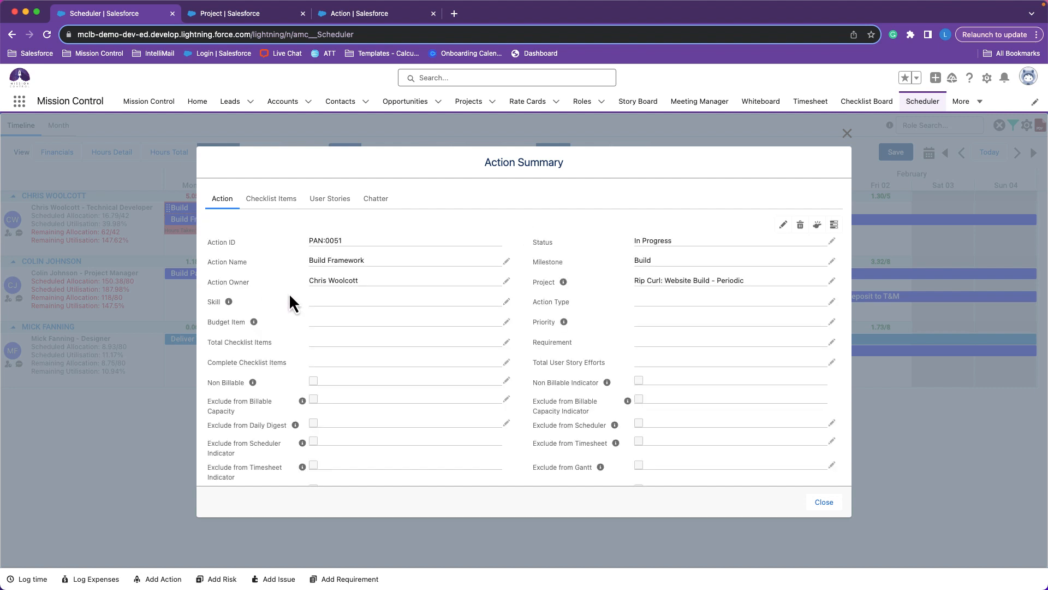
{"action": "scroll", "coordinate": [289, 296], "scroll_direction": "down", "scroll_amount": 10}
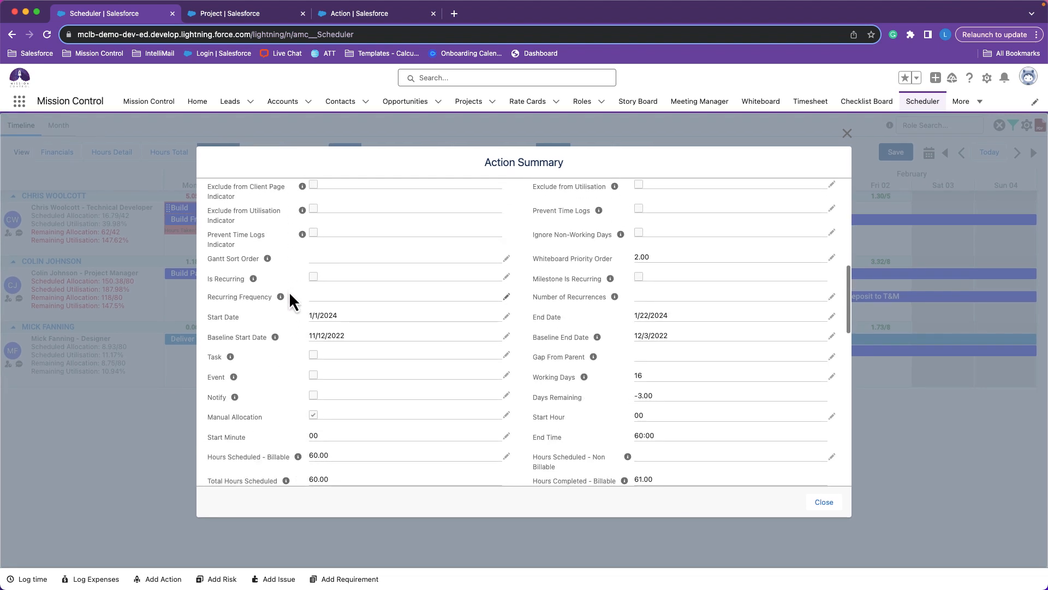
{"action": "scroll", "coordinate": [290, 295], "scroll_direction": "up", "scroll_amount": 10}
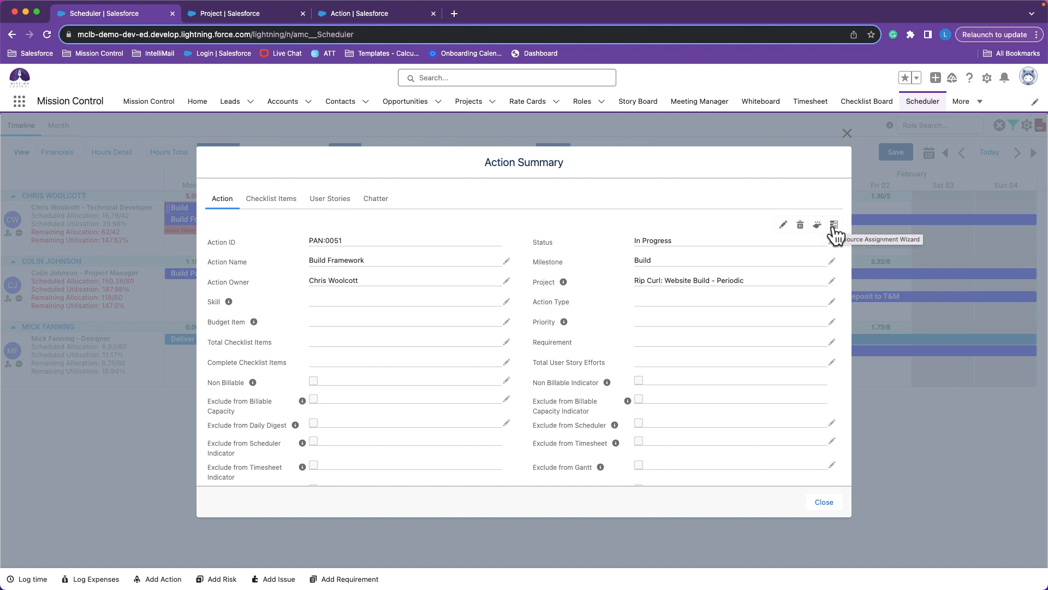
{"action": "scroll", "coordinate": [606, 285], "scroll_direction": "down", "scroll_amount": 15}
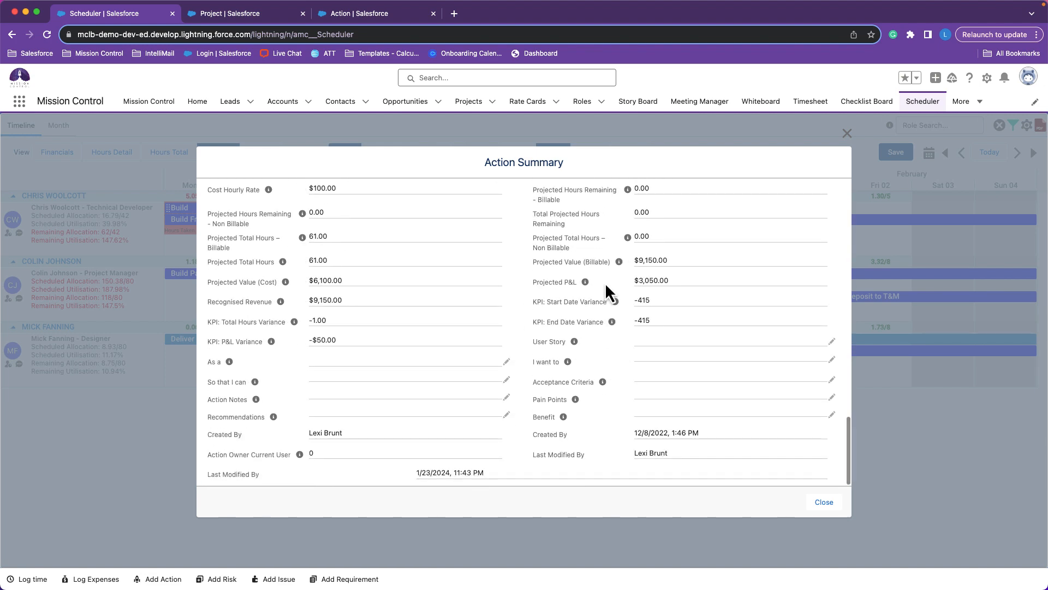
{"action": "scroll", "coordinate": [605, 283], "scroll_direction": "up", "scroll_amount": 15}
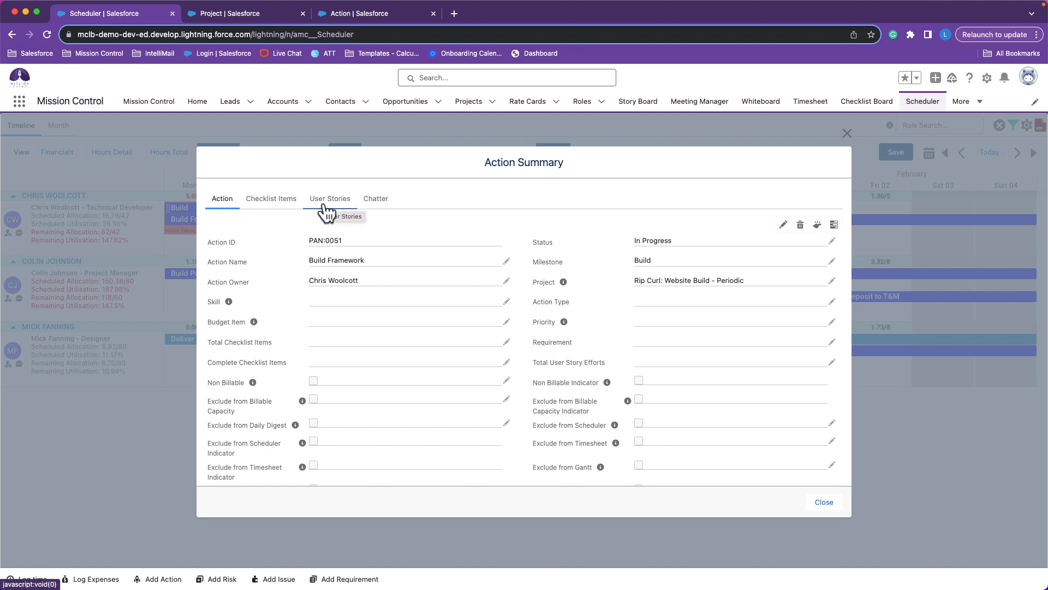
{"action": "left_click", "coordinate": [376, 201]}
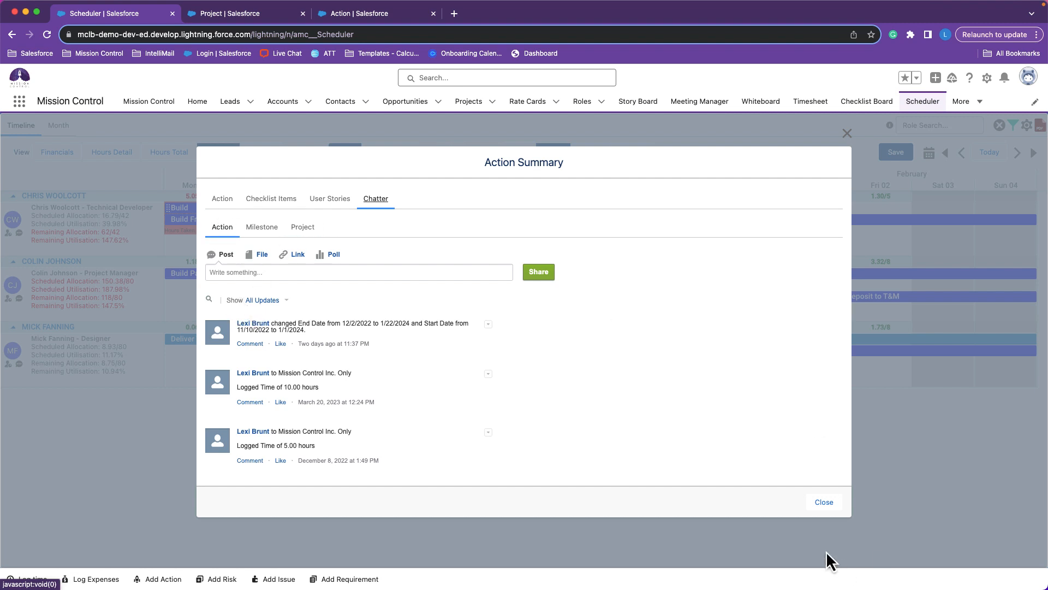
{"action": "left_click", "coordinate": [816, 507]}
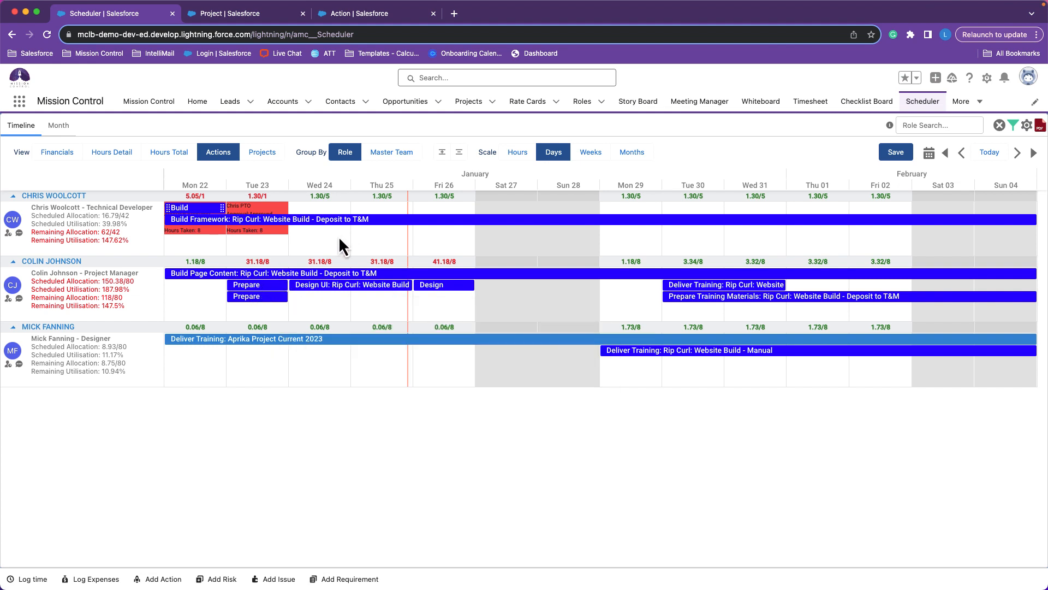
Try out a new action for the Technical Developer from 24 to 28 January 2024 under Aprika Project Current 2023, without saving it.
{"action": "left_click_drag", "start_coordinate": [327, 237], "coordinate": [604, 209]}
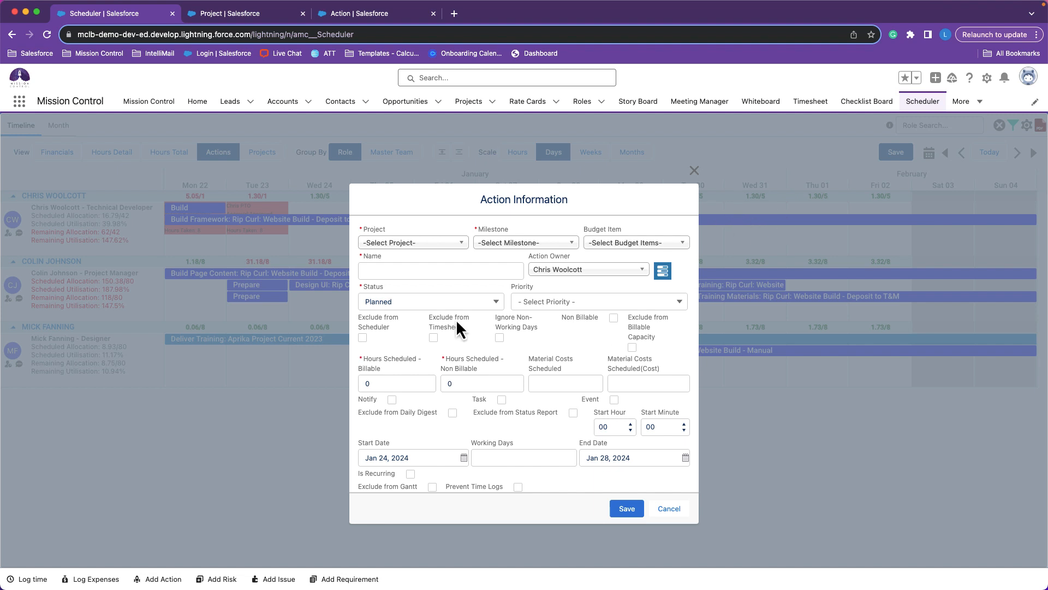
{"action": "left_click", "coordinate": [421, 255]}
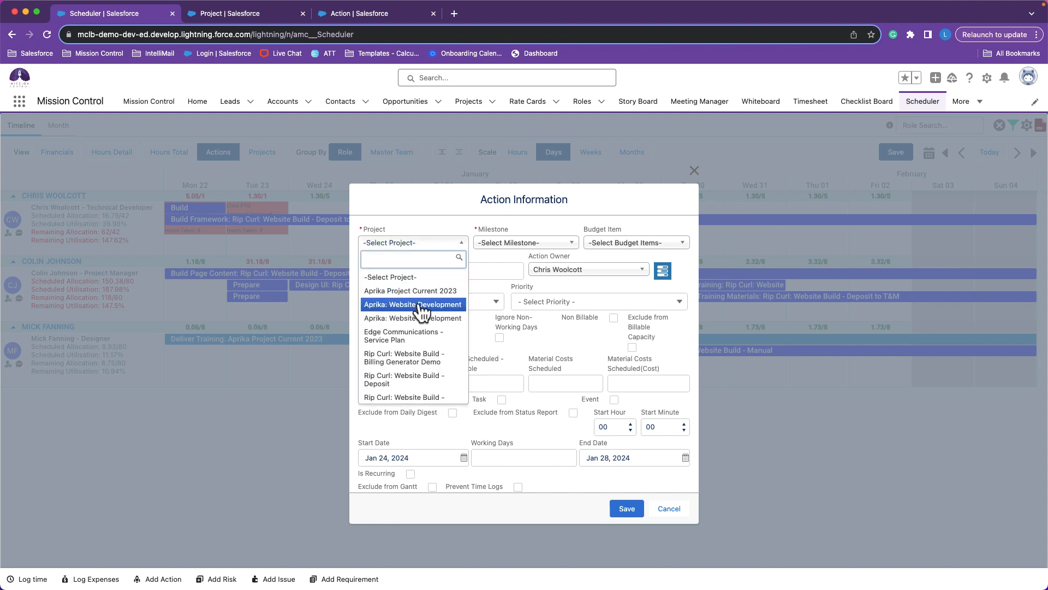
{"action": "left_click", "coordinate": [456, 294]}
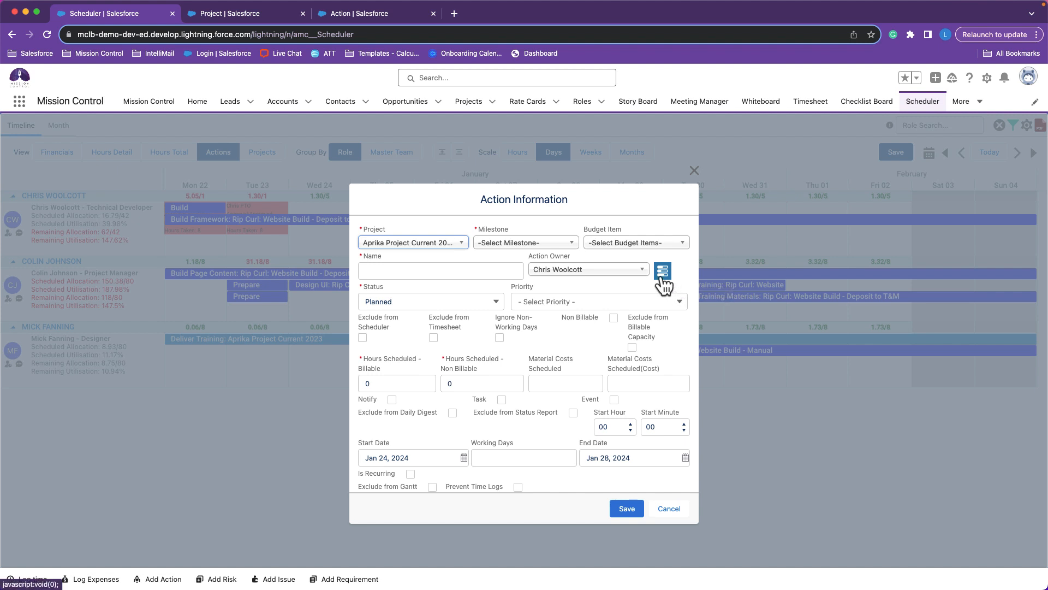
{"action": "scroll", "coordinate": [664, 281], "scroll_direction": "down", "scroll_amount": 3}
{"action": "scroll", "coordinate": [662, 280], "scroll_direction": "up", "scroll_amount": 3}
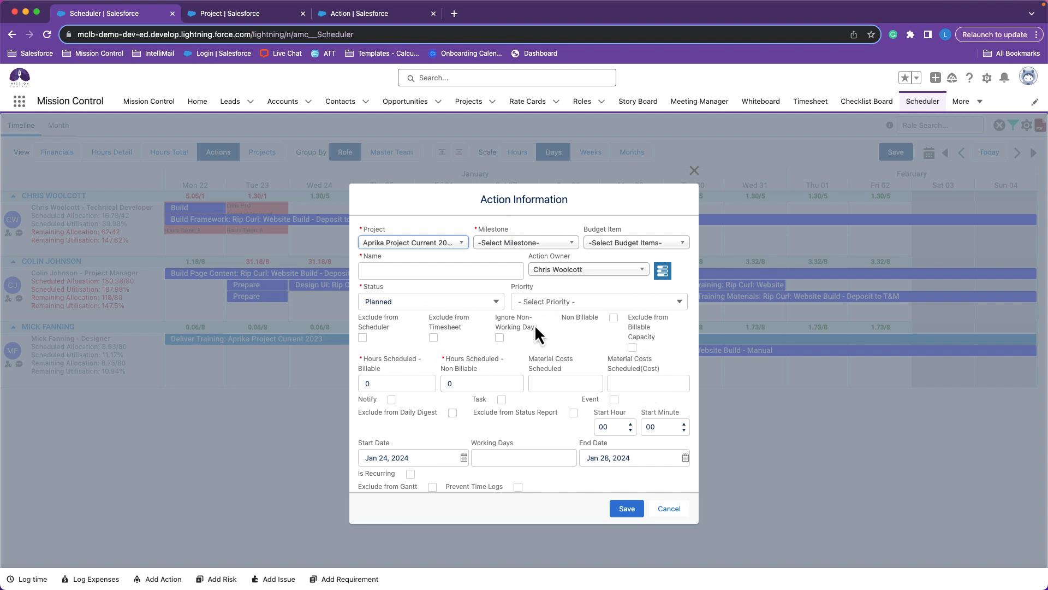
{"action": "left_click", "coordinate": [667, 508]}
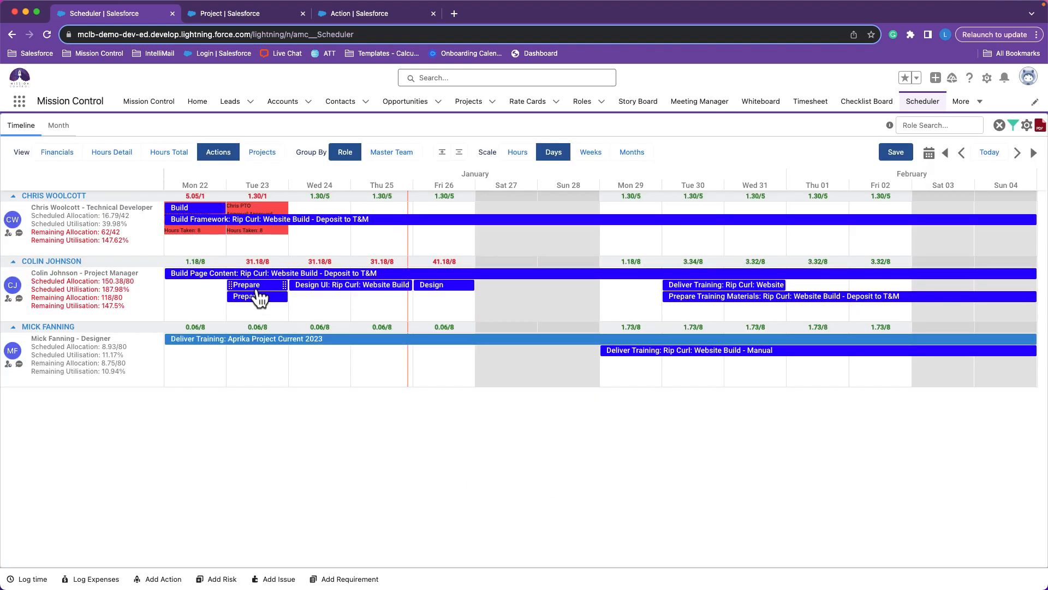
Reassign the Rip Curl Design UI action from the Project Manager to the Designer, and stretch it to span 22 to 31 January.
{"action": "mouse_move", "coordinate": [259, 298]}
{"action": "mouse_move", "coordinate": [341, 299]}
{"action": "left_click_drag", "start_coordinate": [344, 284], "coordinate": [332, 359]}
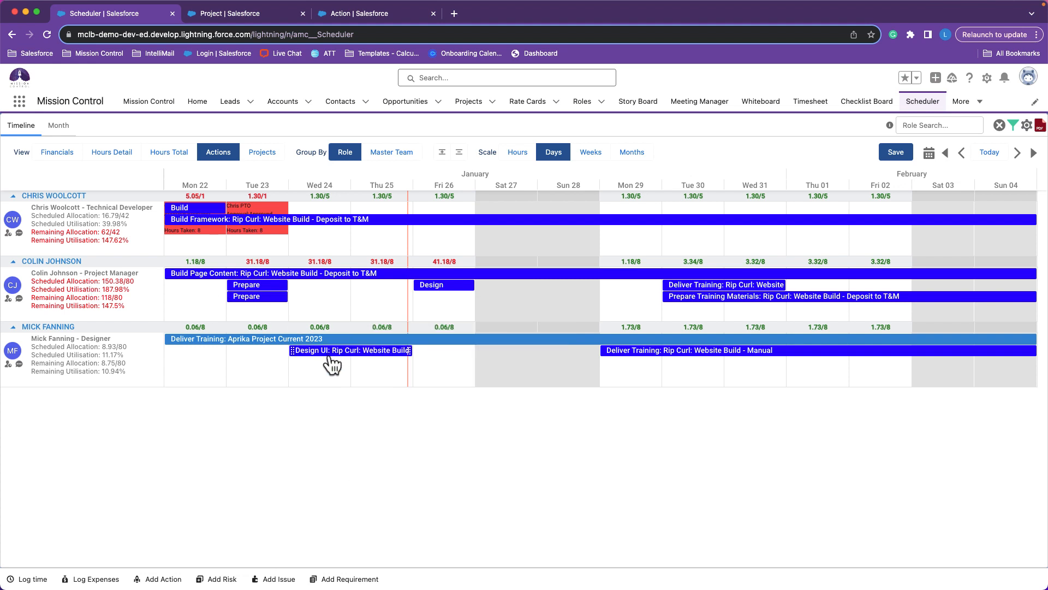
{"action": "mouse_move", "coordinate": [332, 363]}
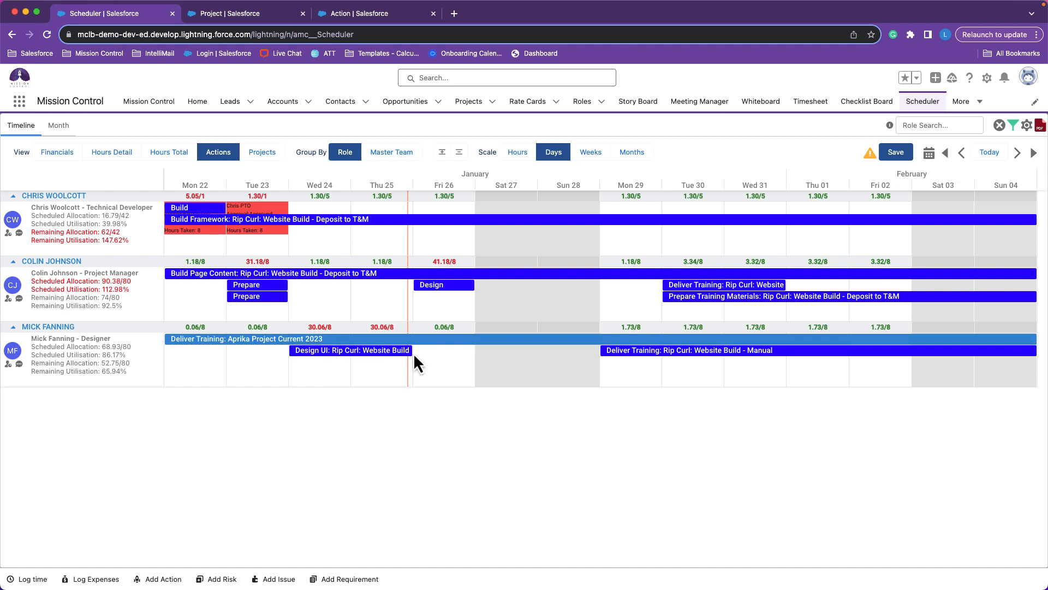
{"action": "left_click_drag", "start_coordinate": [410, 354], "coordinate": [789, 351]}
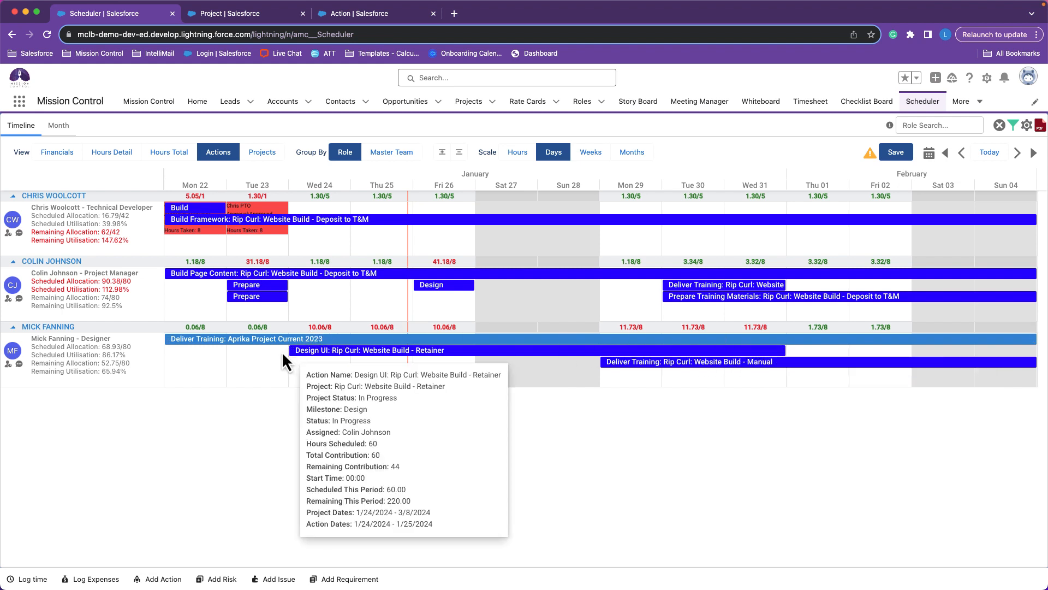
{"action": "left_click_drag", "start_coordinate": [287, 352], "coordinate": [181, 358]}
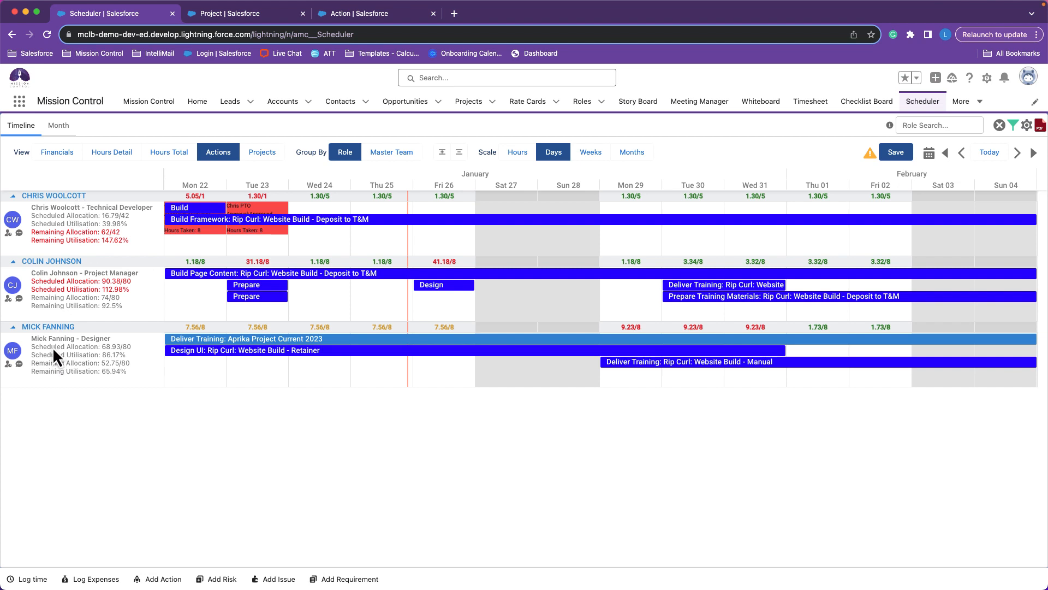
View the timeline grouped by Master Team, collapse and expand the None group, and return to grouping by Role.
{"action": "left_click", "coordinate": [399, 152]}
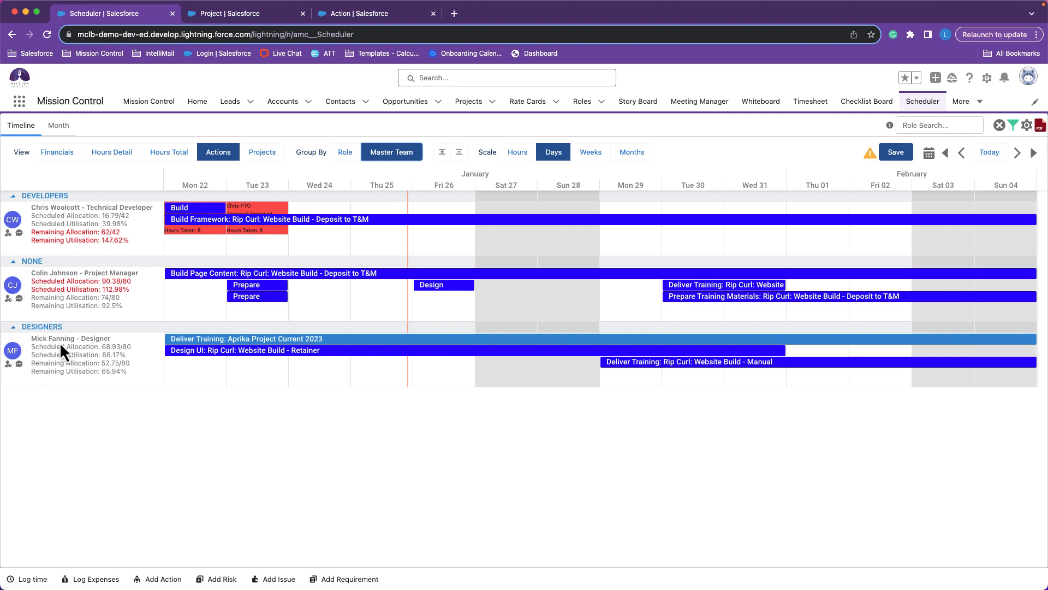
{"action": "left_click", "coordinate": [14, 263]}
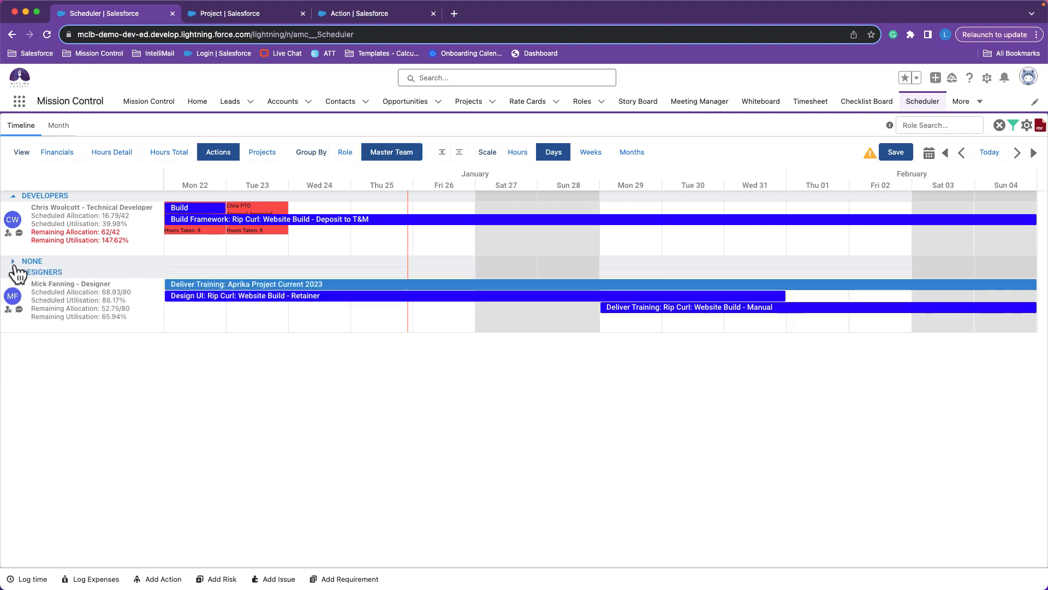
{"action": "left_click", "coordinate": [14, 263]}
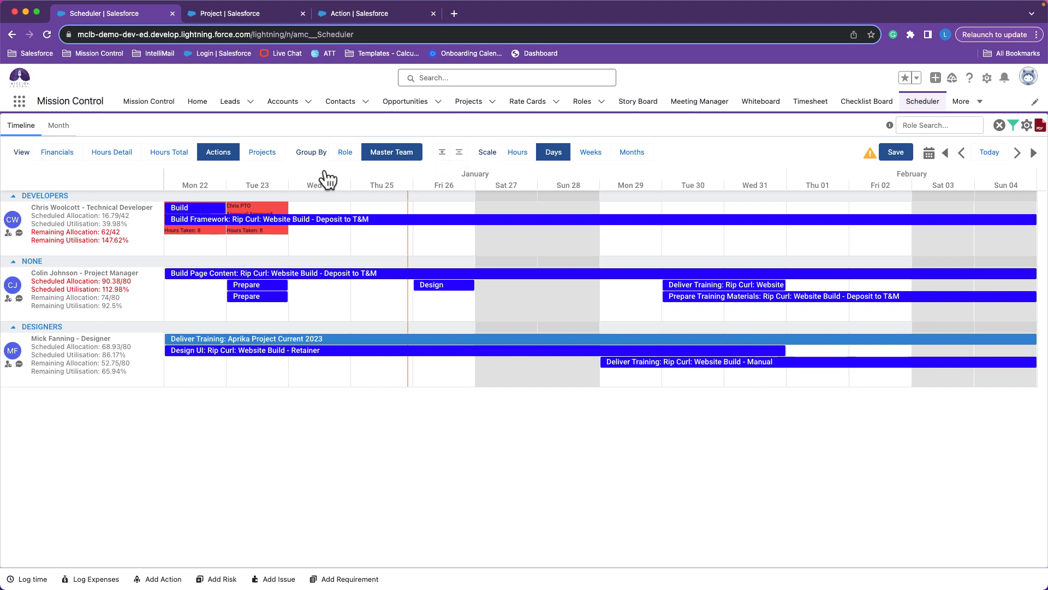
{"action": "left_click", "coordinate": [344, 152]}
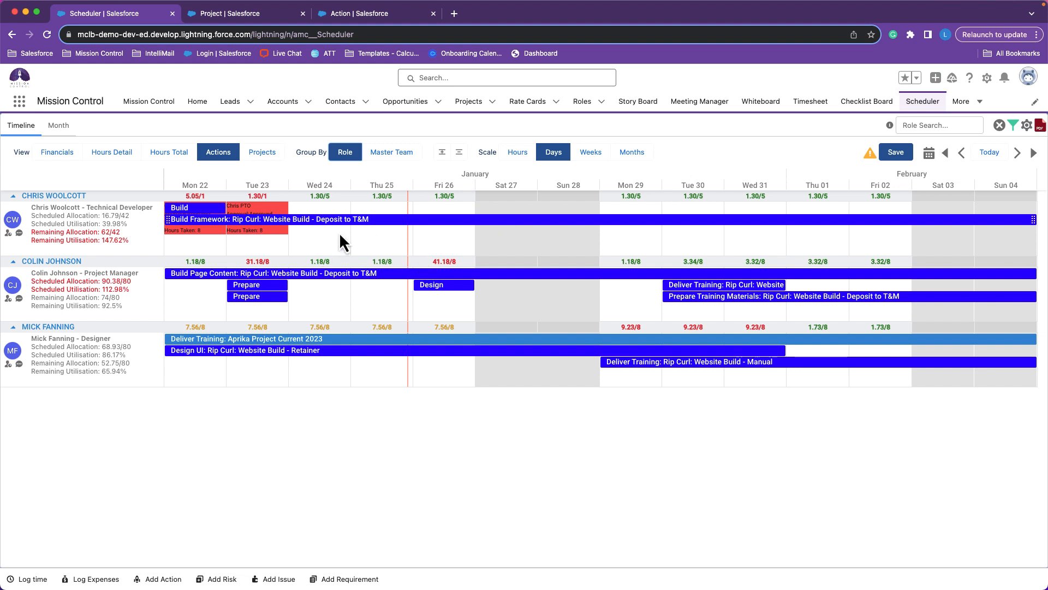
Compare the timeline at the Weeks and Hours scales, and return it to Days.
{"action": "left_click", "coordinate": [601, 154]}
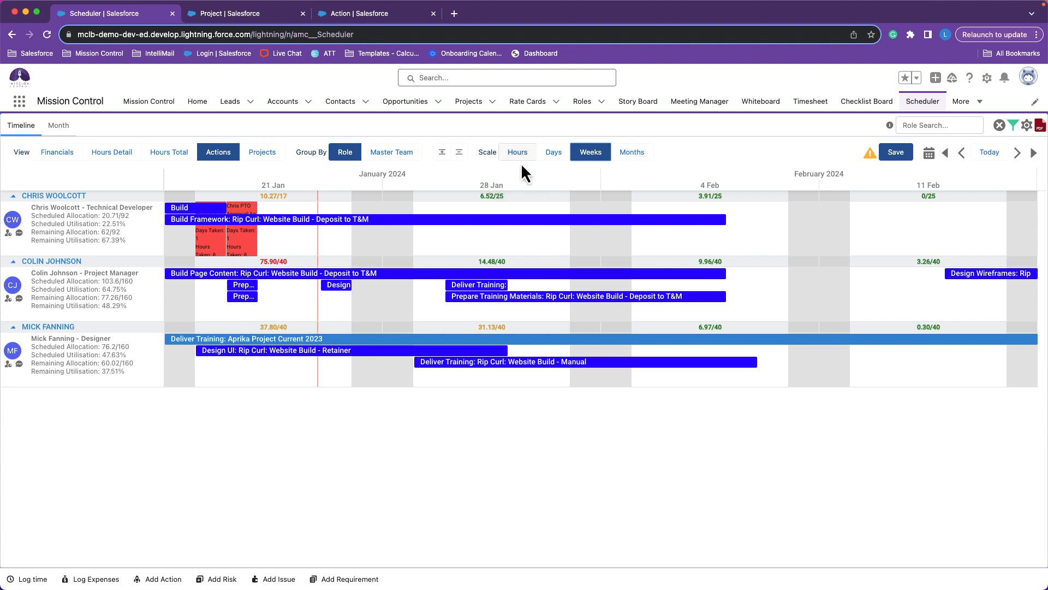
{"action": "left_click", "coordinate": [516, 153]}
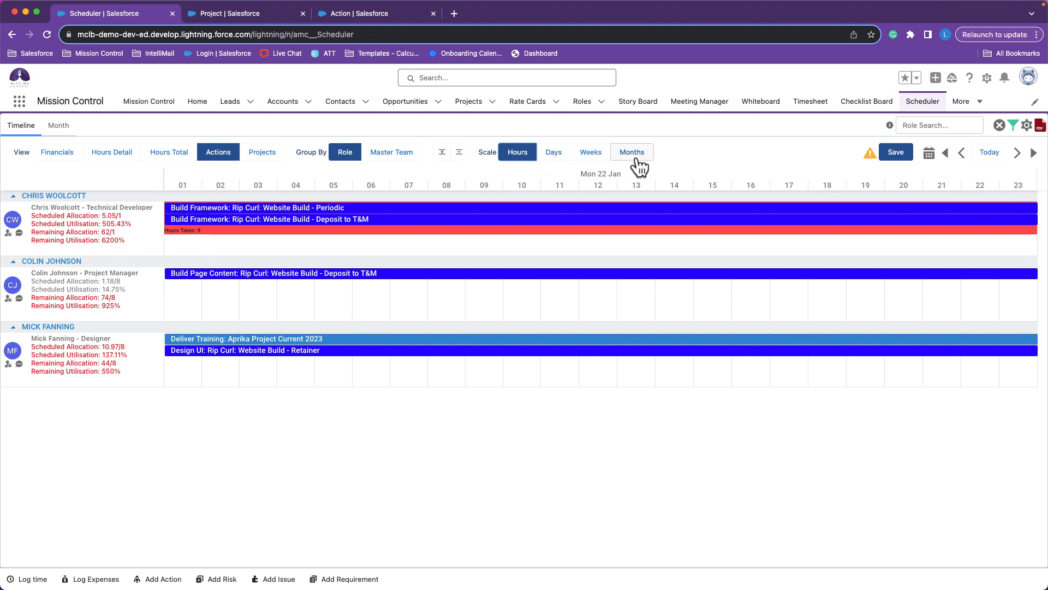
{"action": "left_click", "coordinate": [559, 158]}
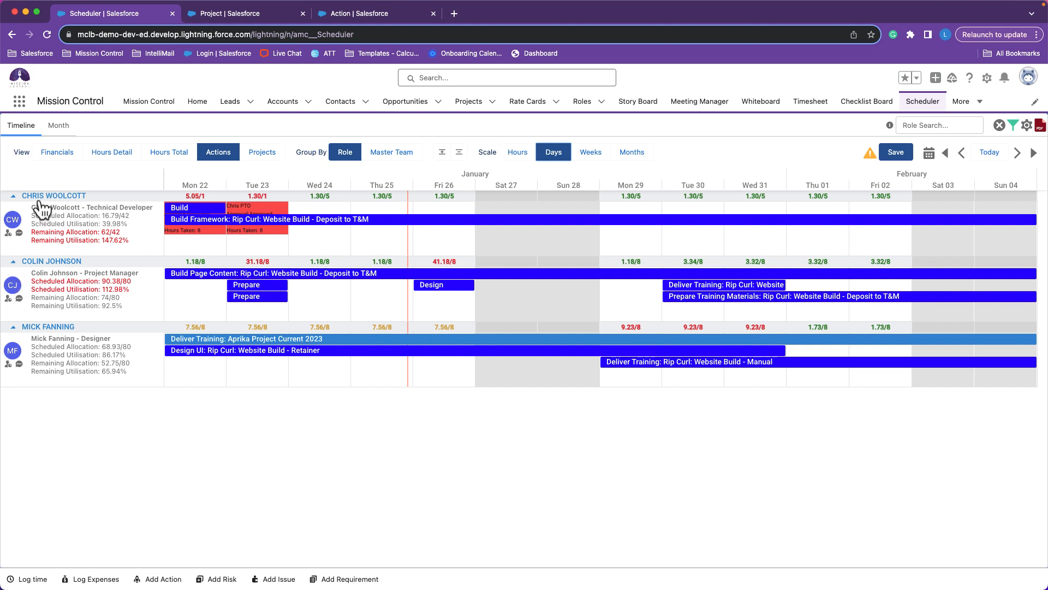
Review the Technical Developer's team and skill assignments in the Role Profile, and open the role's Chatter.
{"action": "left_click", "coordinate": [9, 233]}
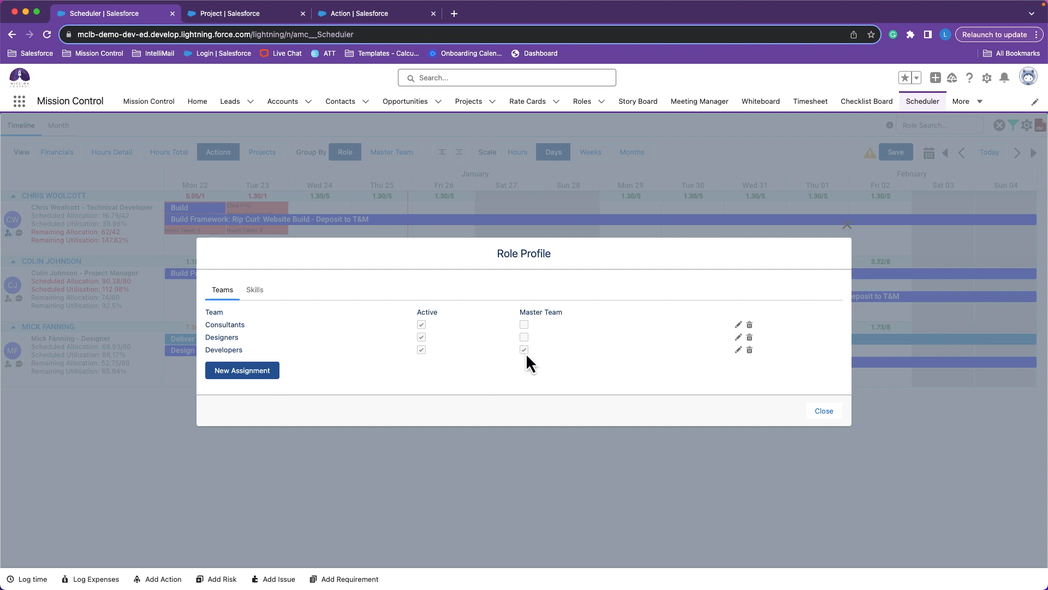
{"action": "left_click", "coordinate": [264, 298]}
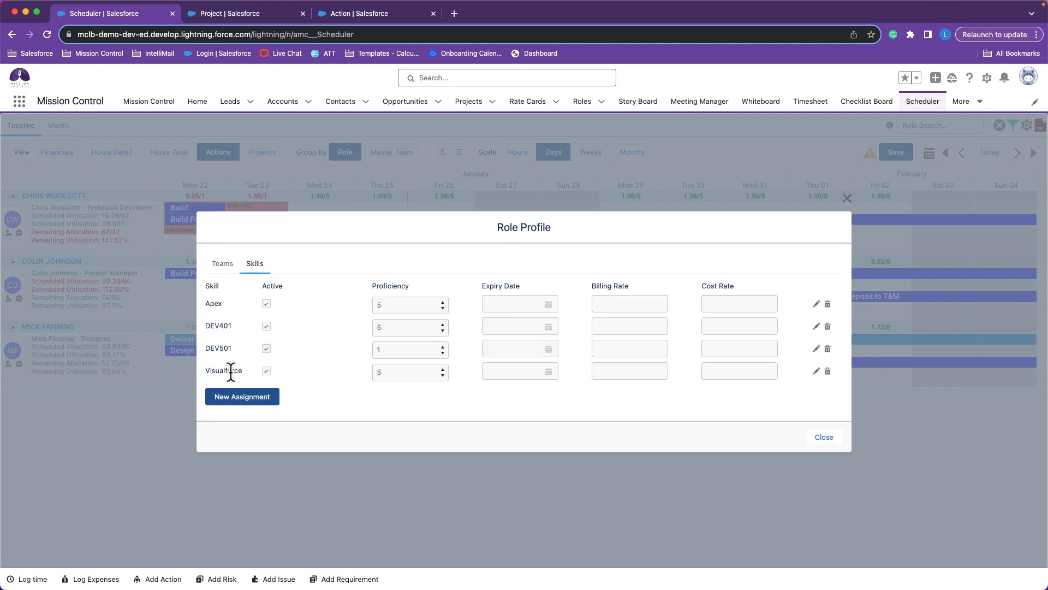
{"action": "left_click", "coordinate": [822, 443]}
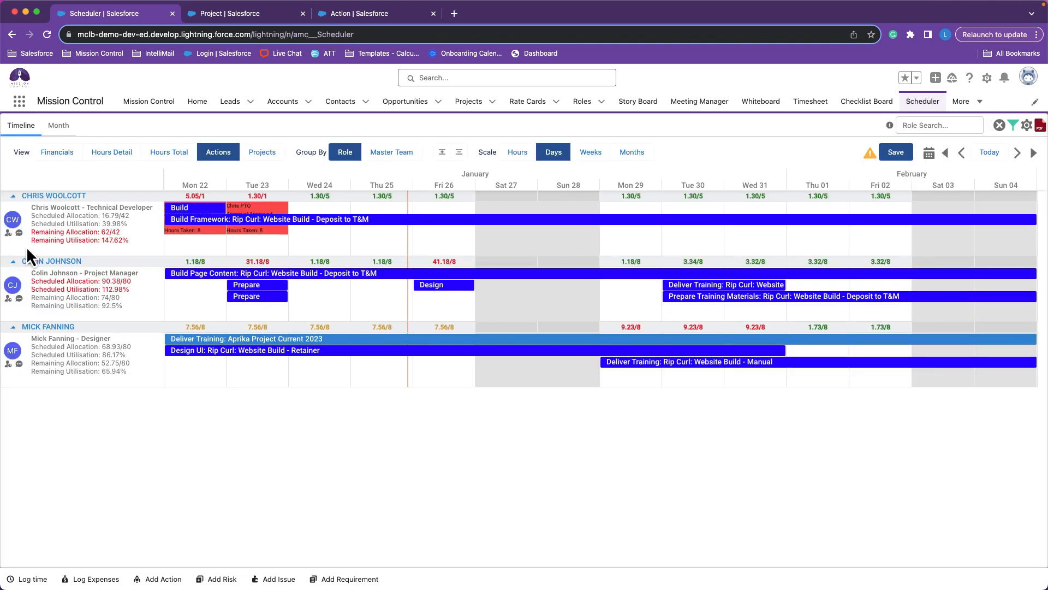
{"action": "left_click", "coordinate": [20, 233]}
Save the pending action changes in the Scheduler.
{"action": "left_click", "coordinate": [895, 154]}
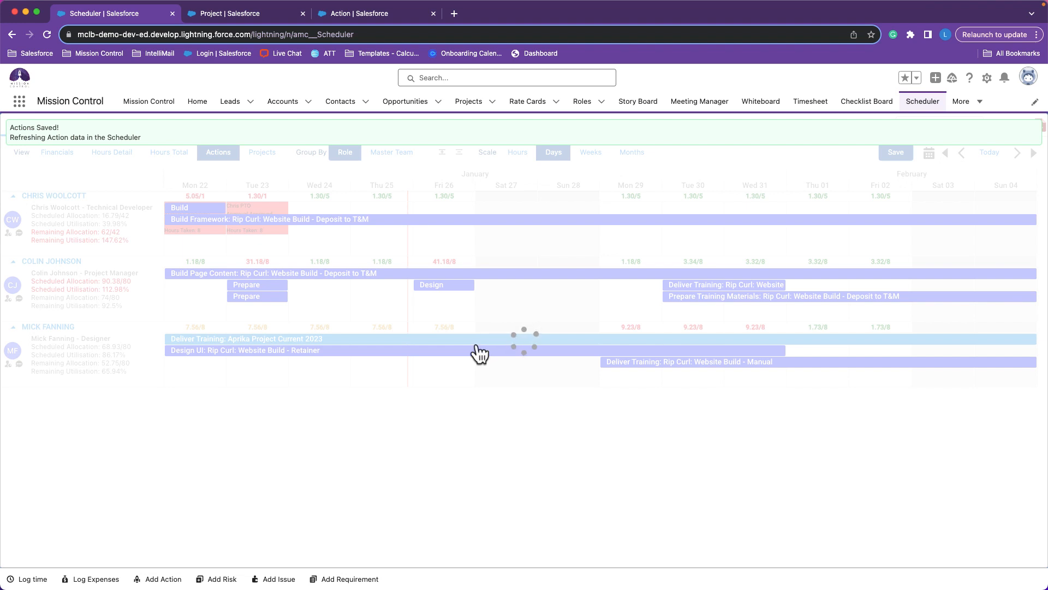
{"action": "mouse_move", "coordinate": [477, 347]}
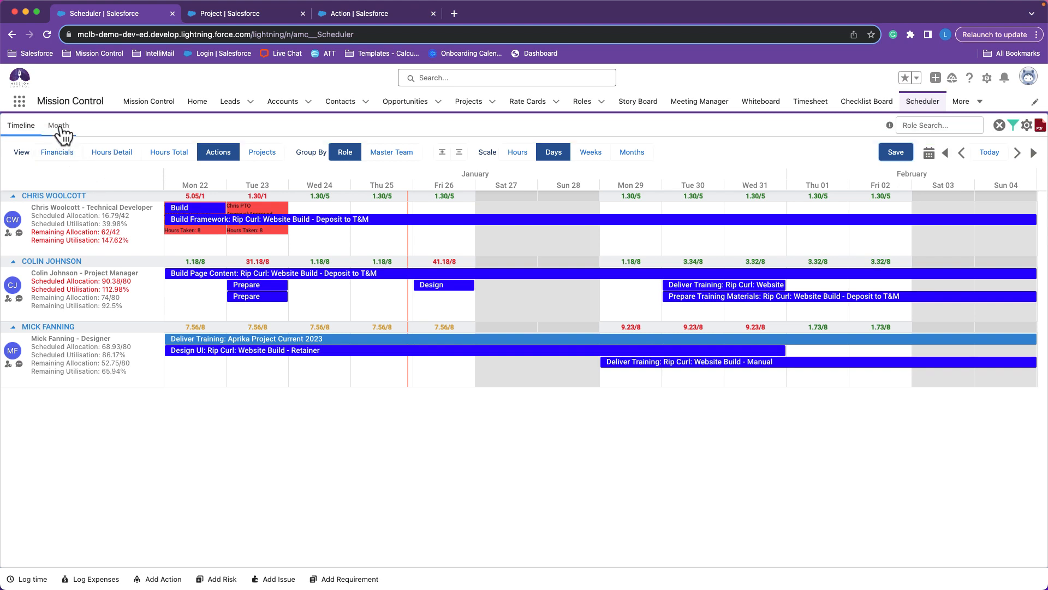
Look over the January 2024 Month calendar and the details of its Build Framework actions, and return to the Timeline.
{"action": "left_click", "coordinate": [58, 125]}
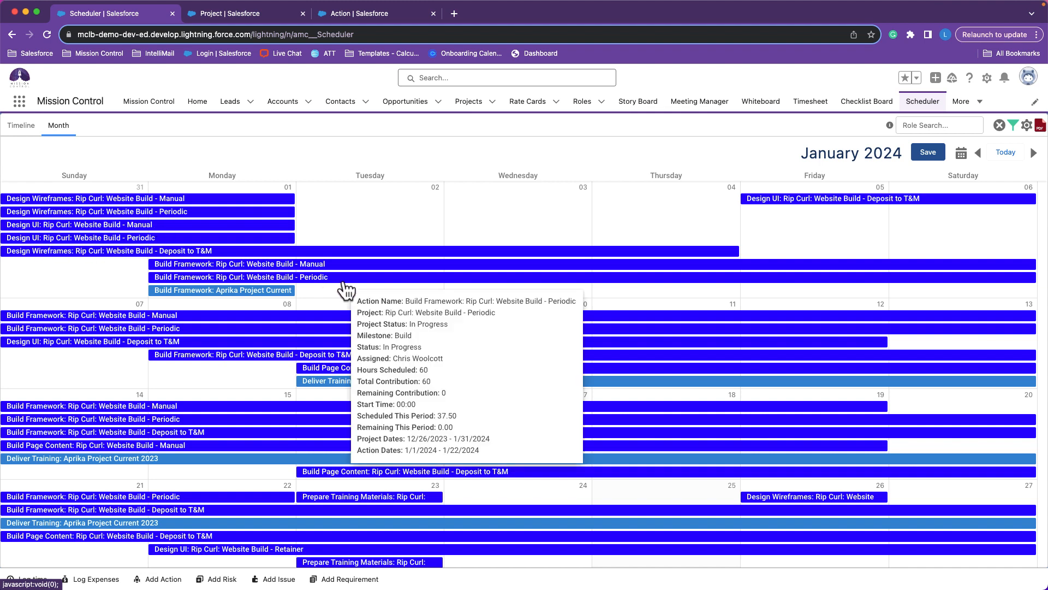
{"action": "mouse_move", "coordinate": [436, 269]}
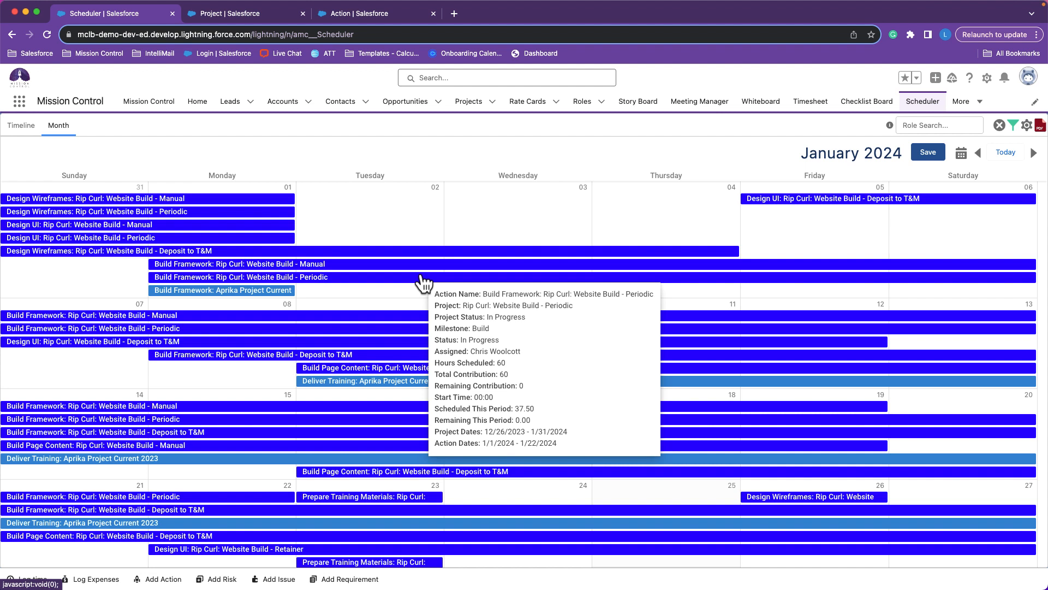
{"action": "left_click", "coordinate": [30, 129]}
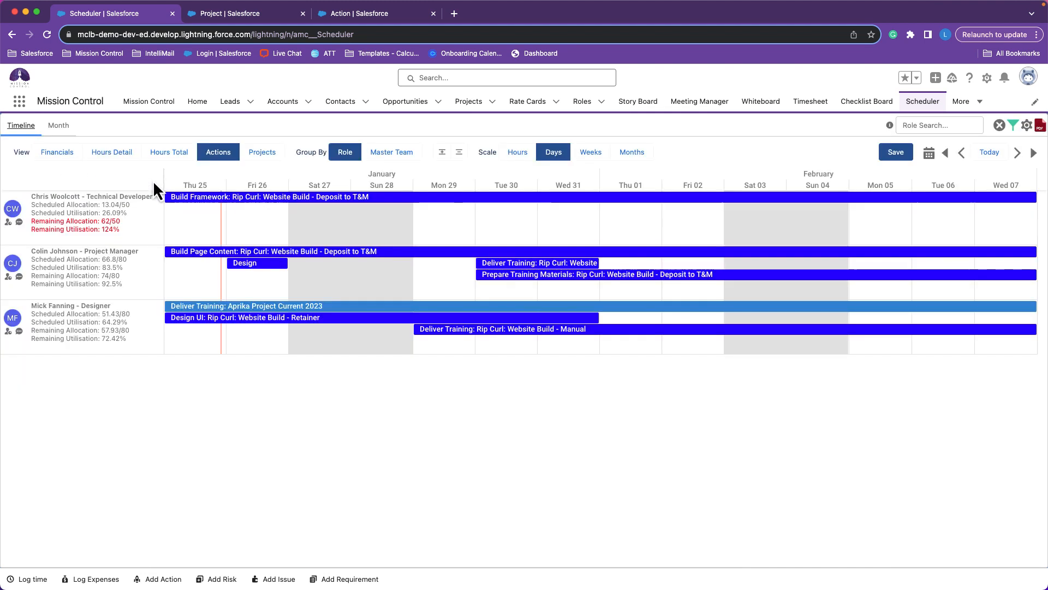
{"action": "mouse_move", "coordinate": [186, 200]}
{"action": "mouse_move", "coordinate": [672, 329]}
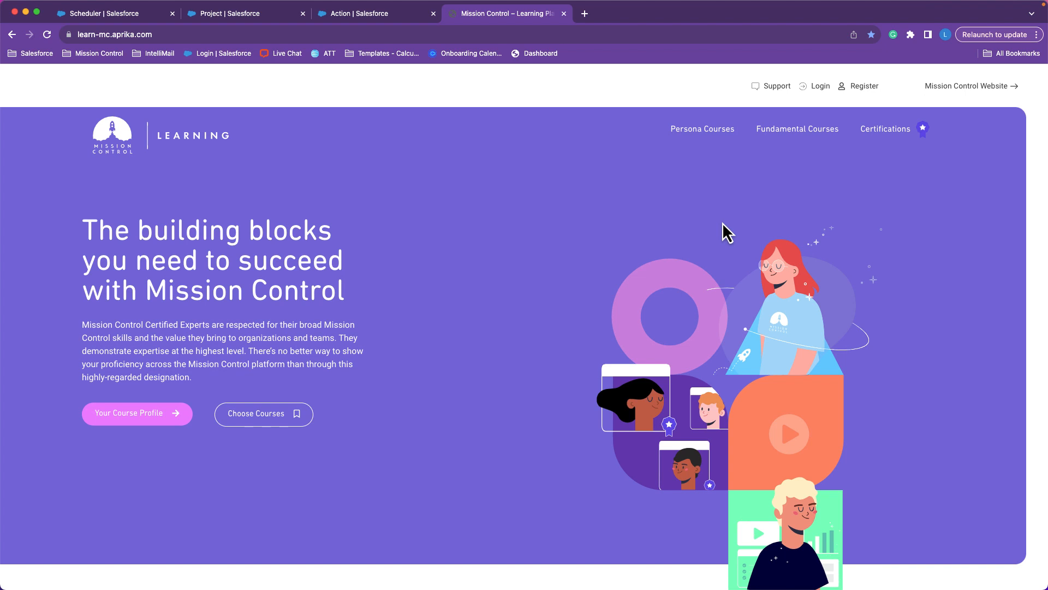
Look at the learning portal's Certifications page and the Version 1.67 entry on the Mission Control Release Notes page.
{"action": "left_click", "coordinate": [878, 136]}
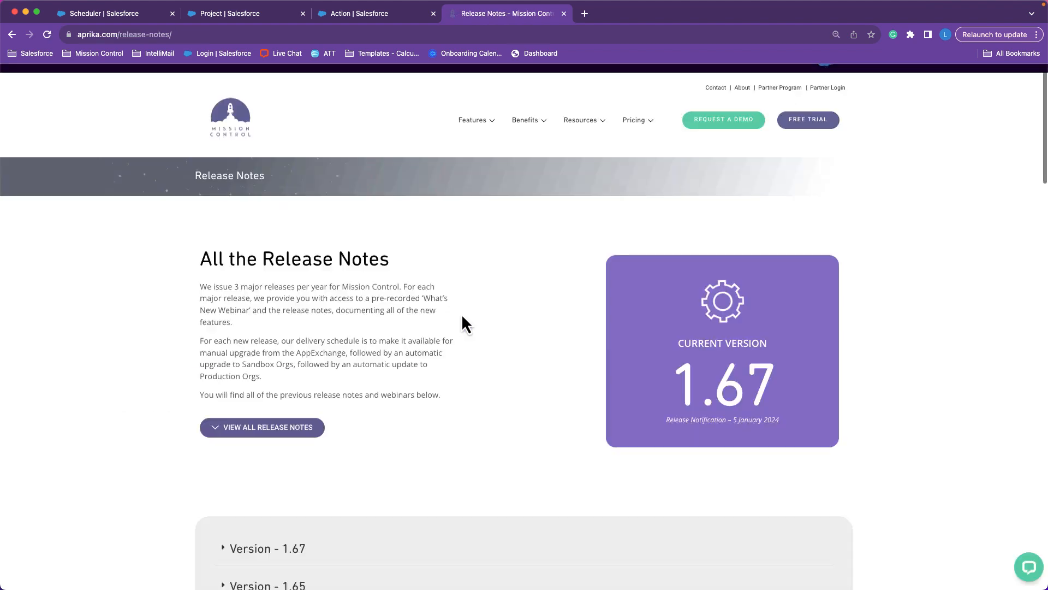
{"action": "scroll", "coordinate": [461, 314], "scroll_direction": "down", "scroll_amount": 3}
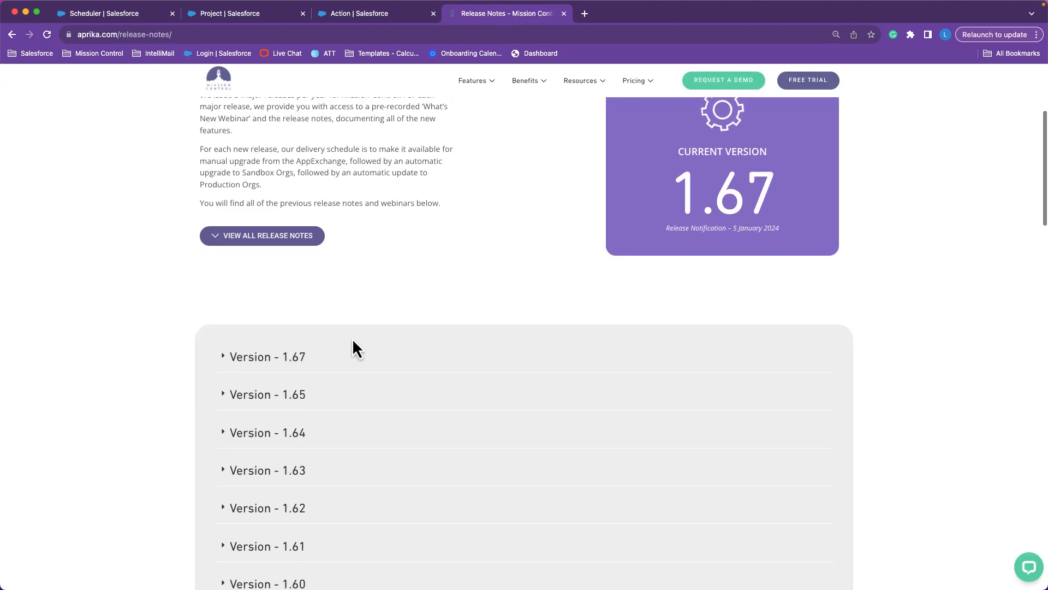
{"action": "scroll", "coordinate": [209, 297], "scroll_direction": "up", "scroll_amount": 4}
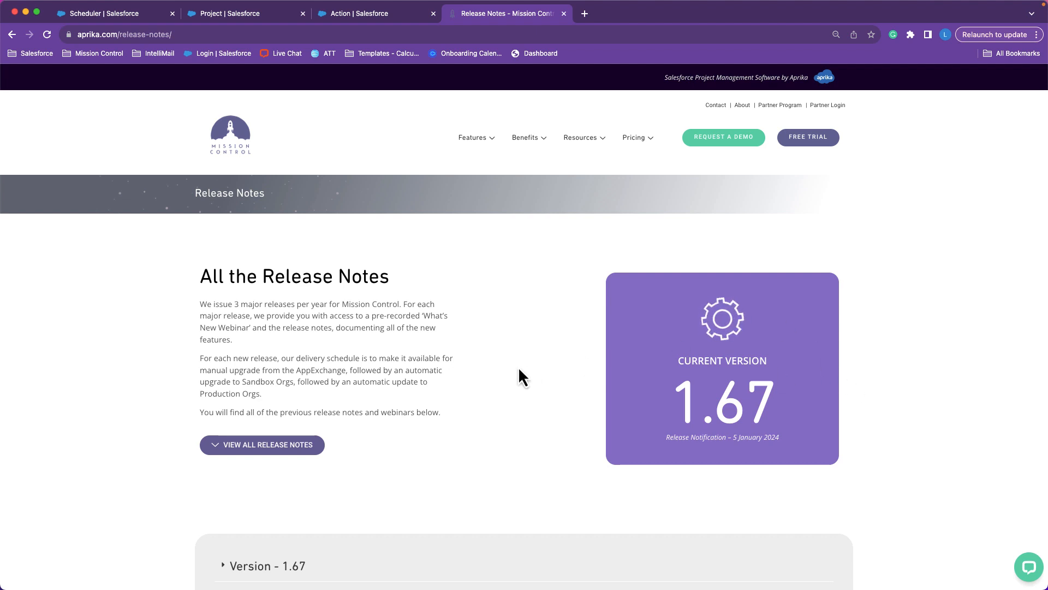
{"action": "scroll", "coordinate": [488, 475], "scroll_direction": "down", "scroll_amount": 3}
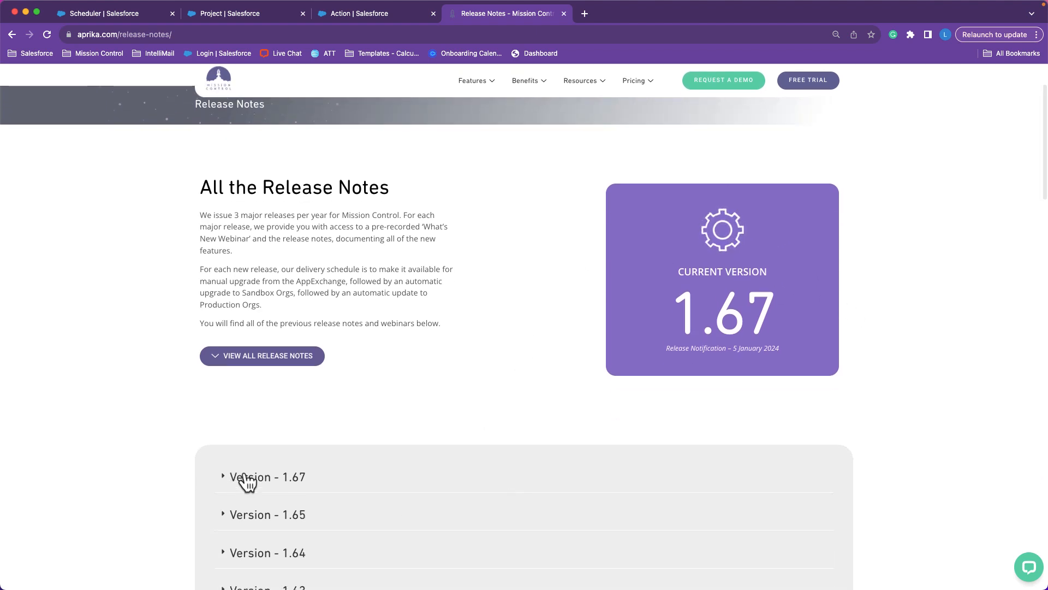
{"action": "left_click", "coordinate": [244, 480]}
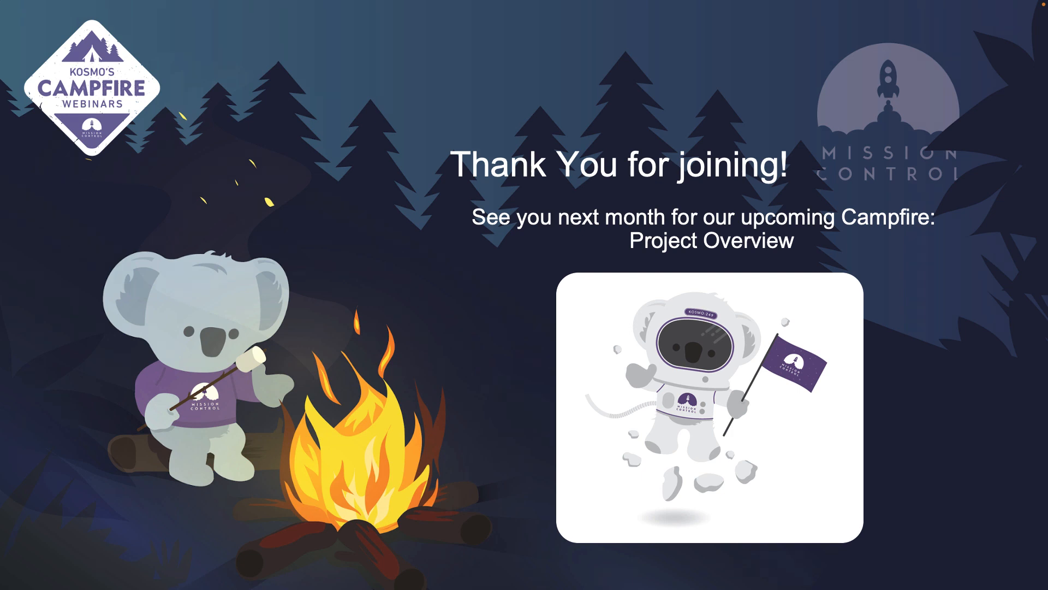
{"action": "left_click", "coordinate": [818, 87]}
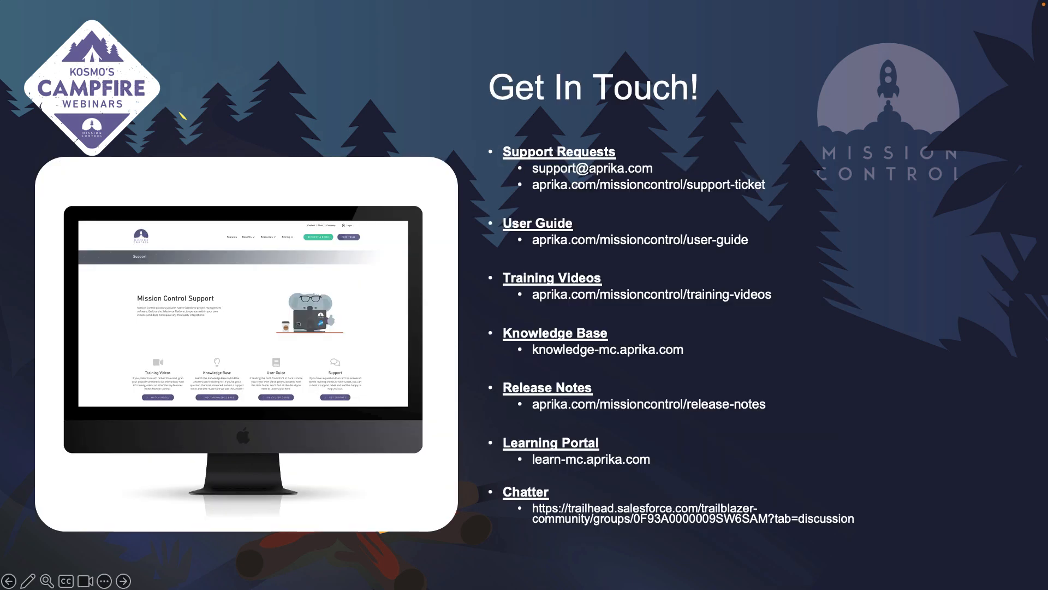